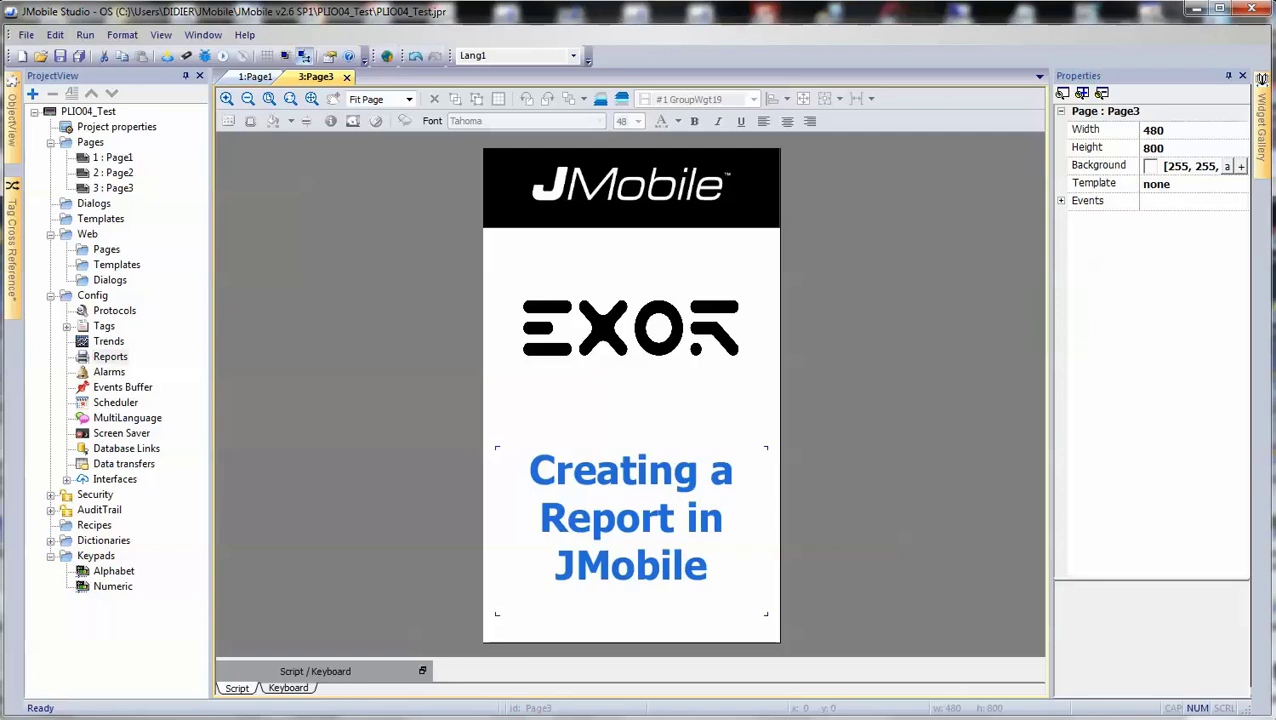
Step: Switch the editor from Page3 to the Page1 design with its sensor readouts and digital I/O
{"action": "left_click", "coordinate": [257, 77]}
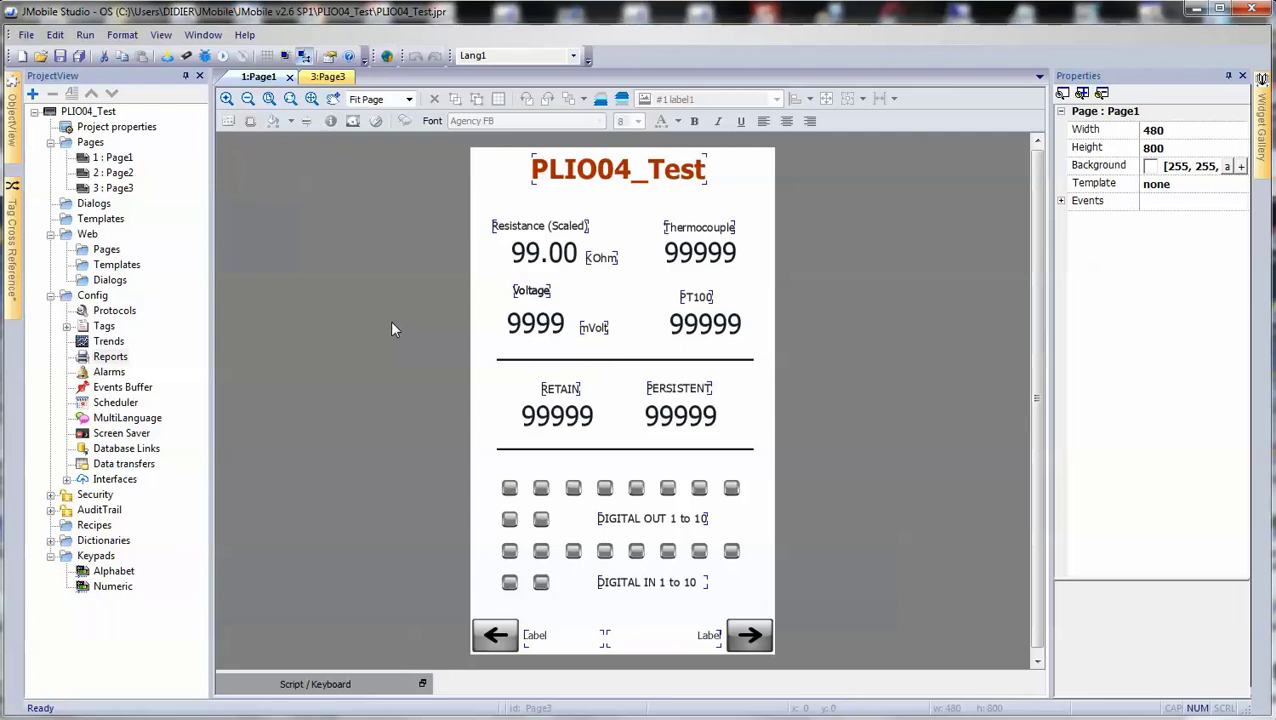
Step: Add Graphic Report 1, with a blank Report Page 1, under the project's Reports
{"action": "double_click", "coordinate": [112, 358]}
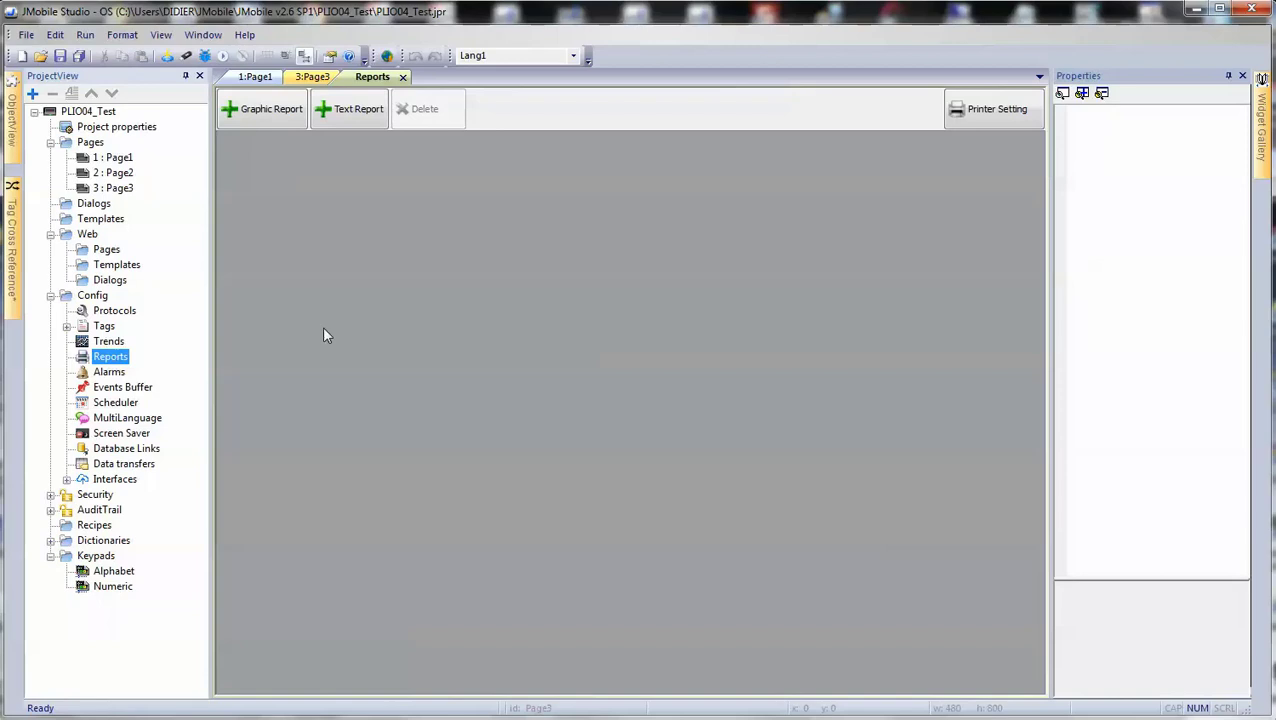
{"action": "left_click", "coordinate": [268, 112]}
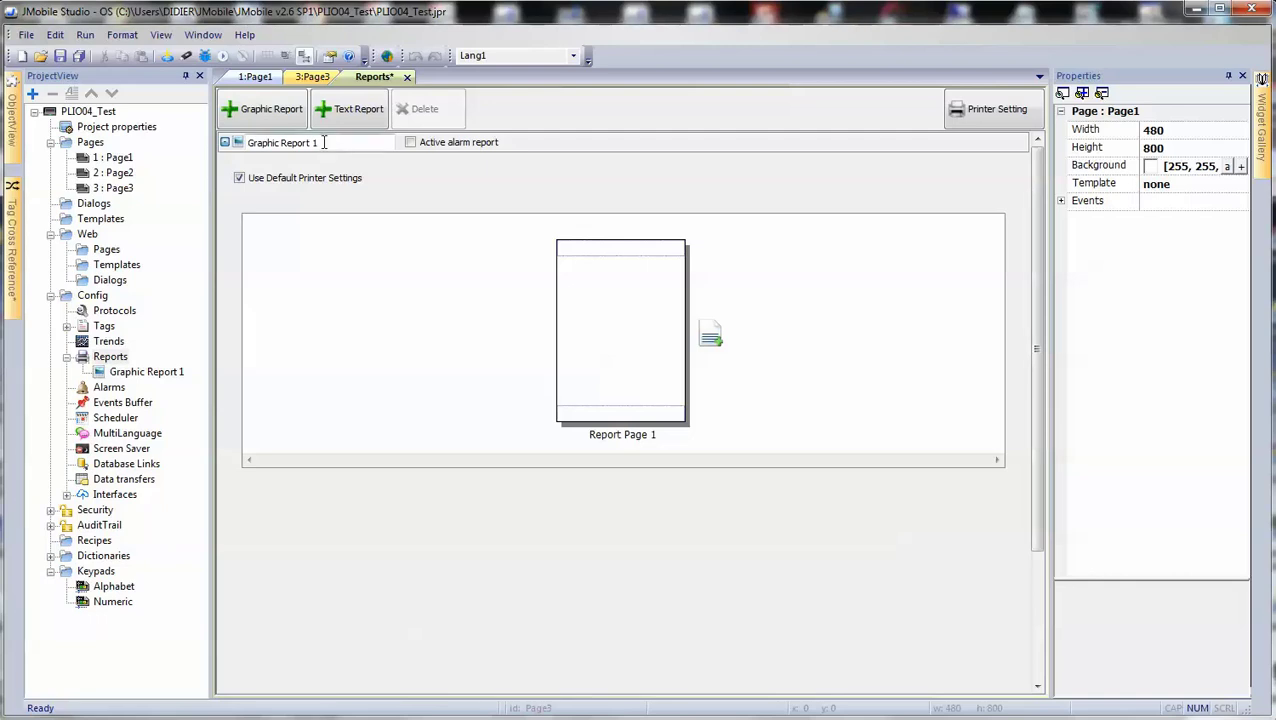
{"action": "left_click_drag", "start_coordinate": [323, 142], "coordinate": [250, 138]}
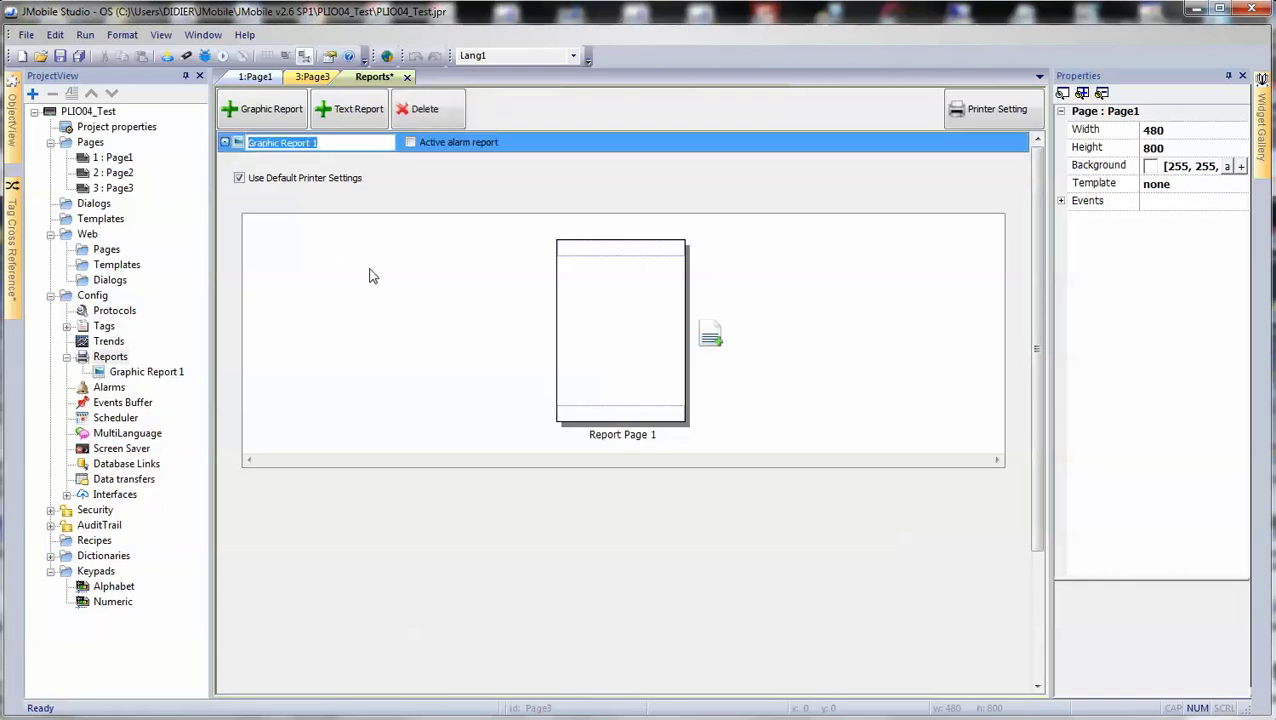
Step: Set the report's default printer to PDF, with printed files stored at the Preferred path E:
{"action": "left_click", "coordinate": [995, 112]}
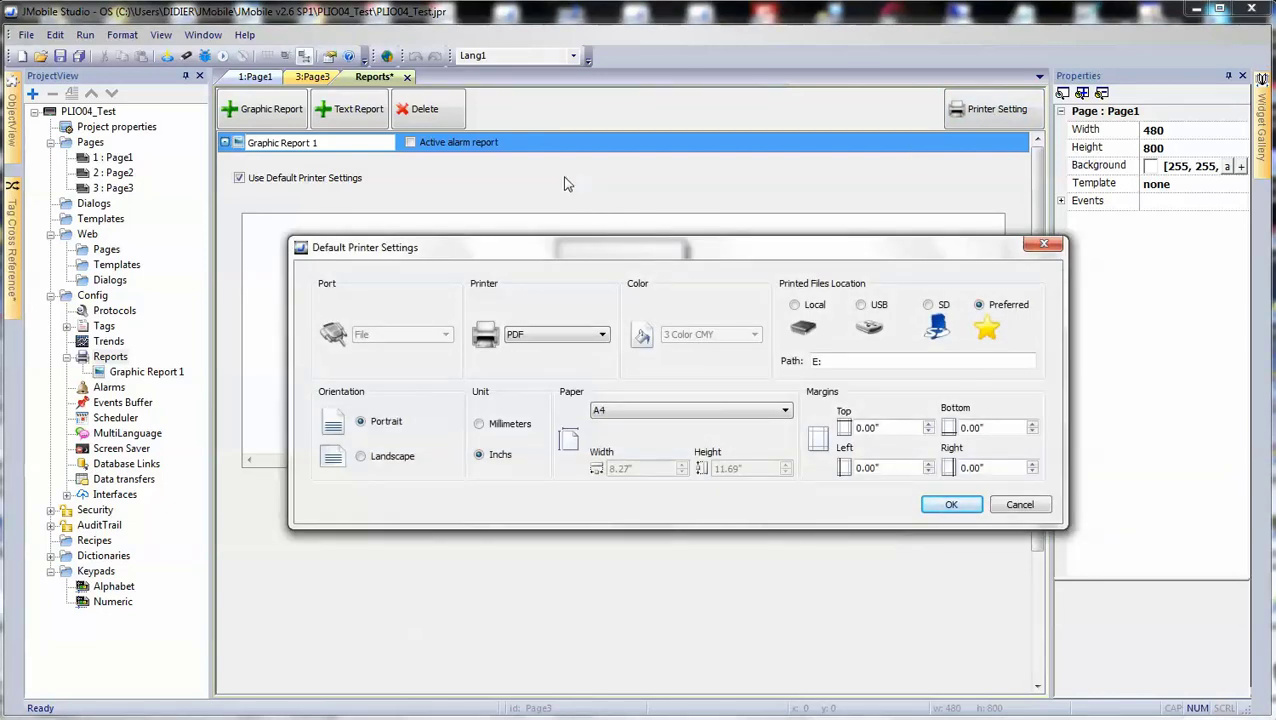
{"action": "left_click", "coordinate": [555, 334]}
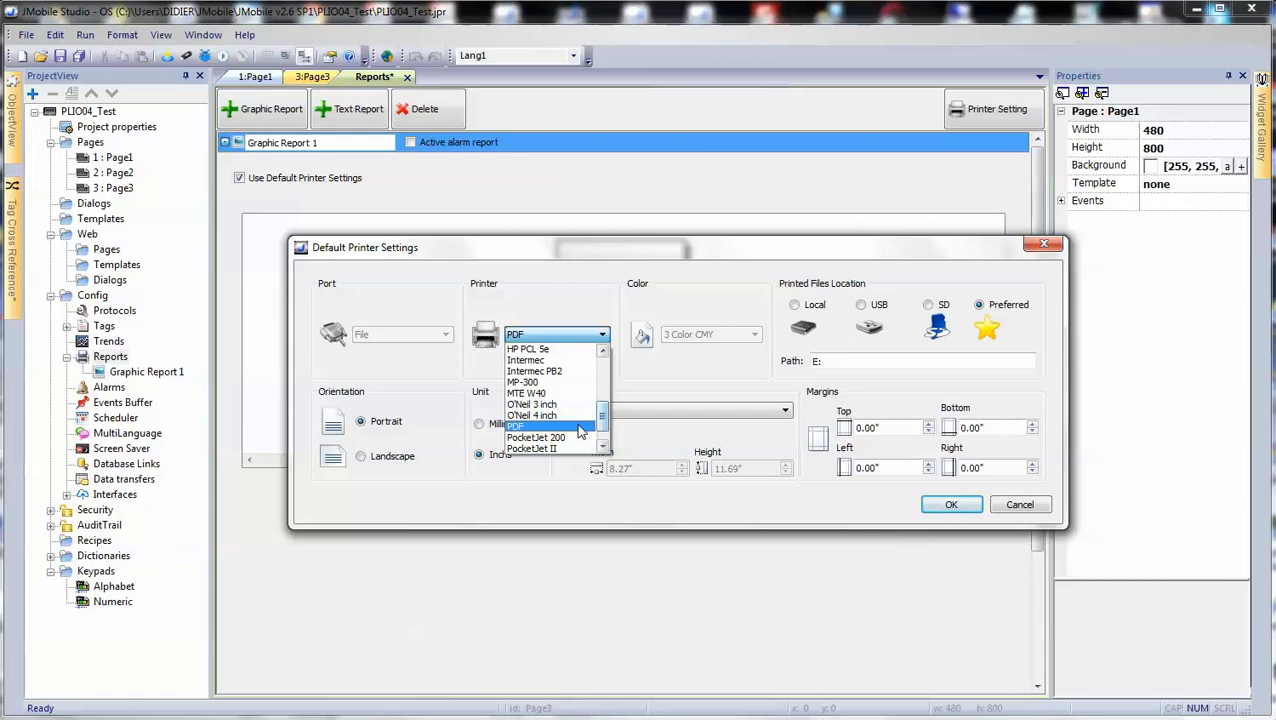
{"action": "left_click", "coordinate": [570, 435]}
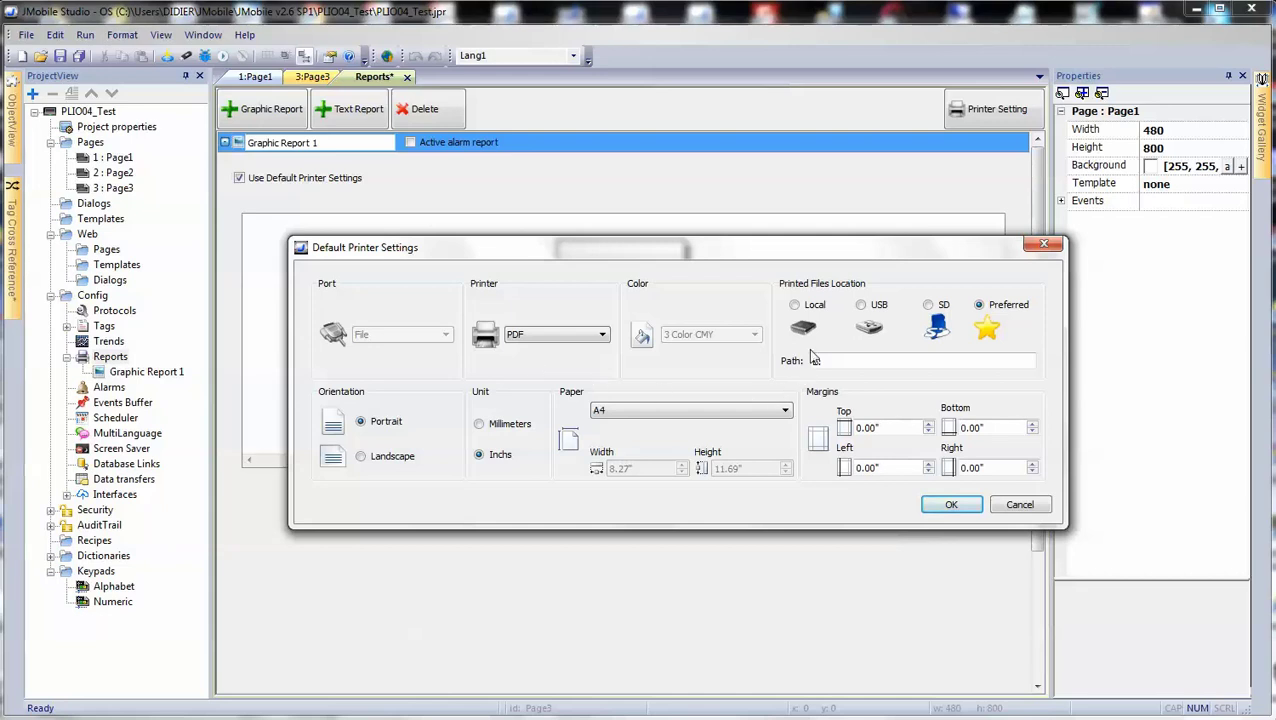
{"action": "left_click", "coordinate": [795, 306]}
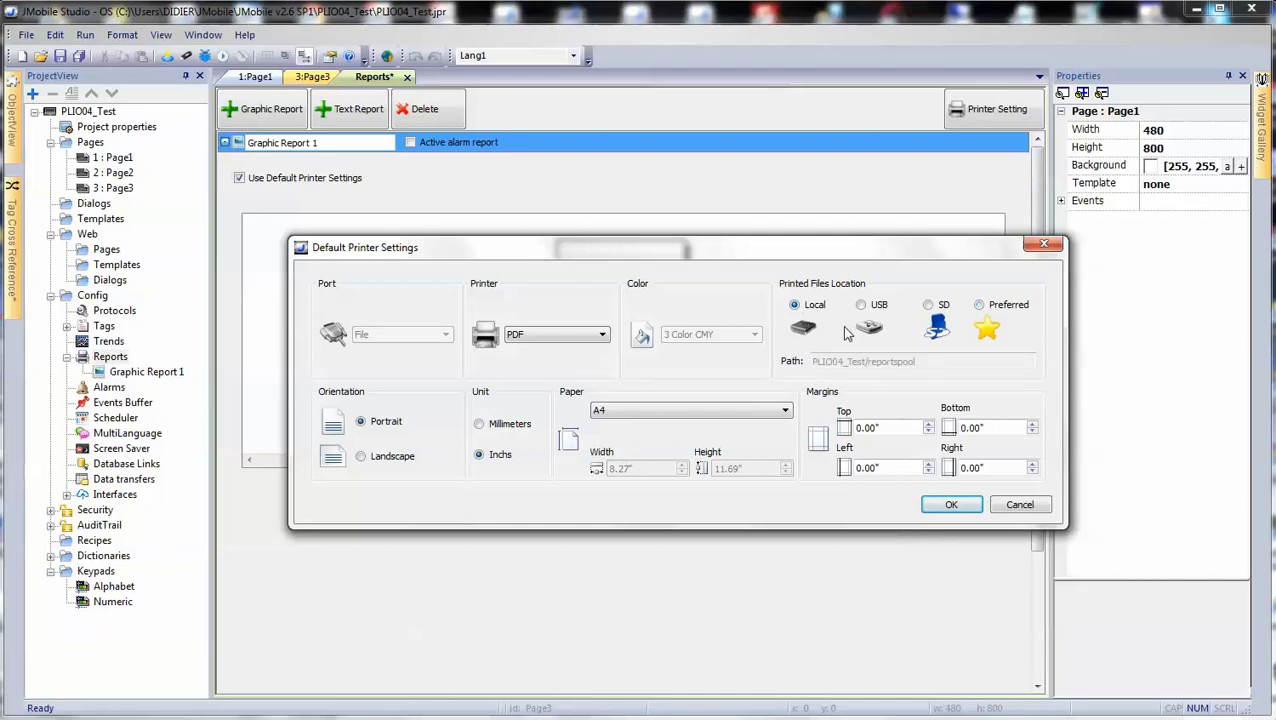
{"action": "left_click", "coordinate": [864, 310]}
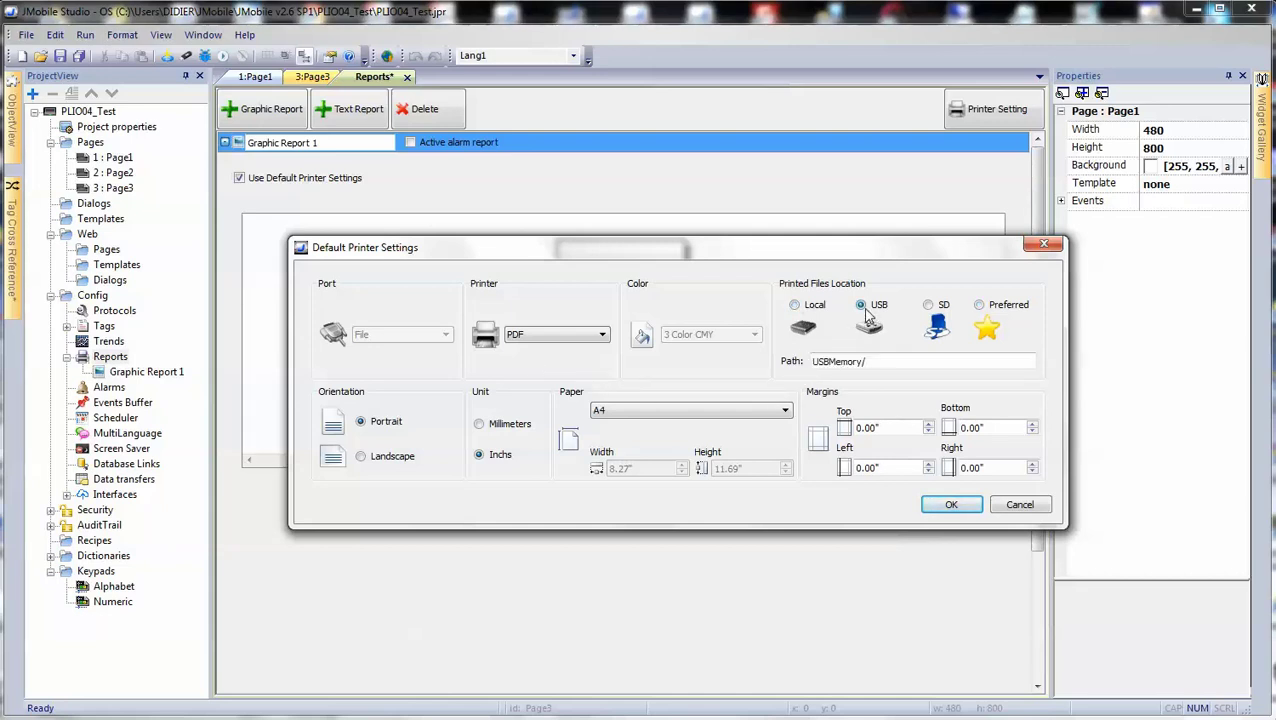
{"action": "left_click", "coordinate": [929, 309]}
{"action": "left_click", "coordinate": [980, 306]}
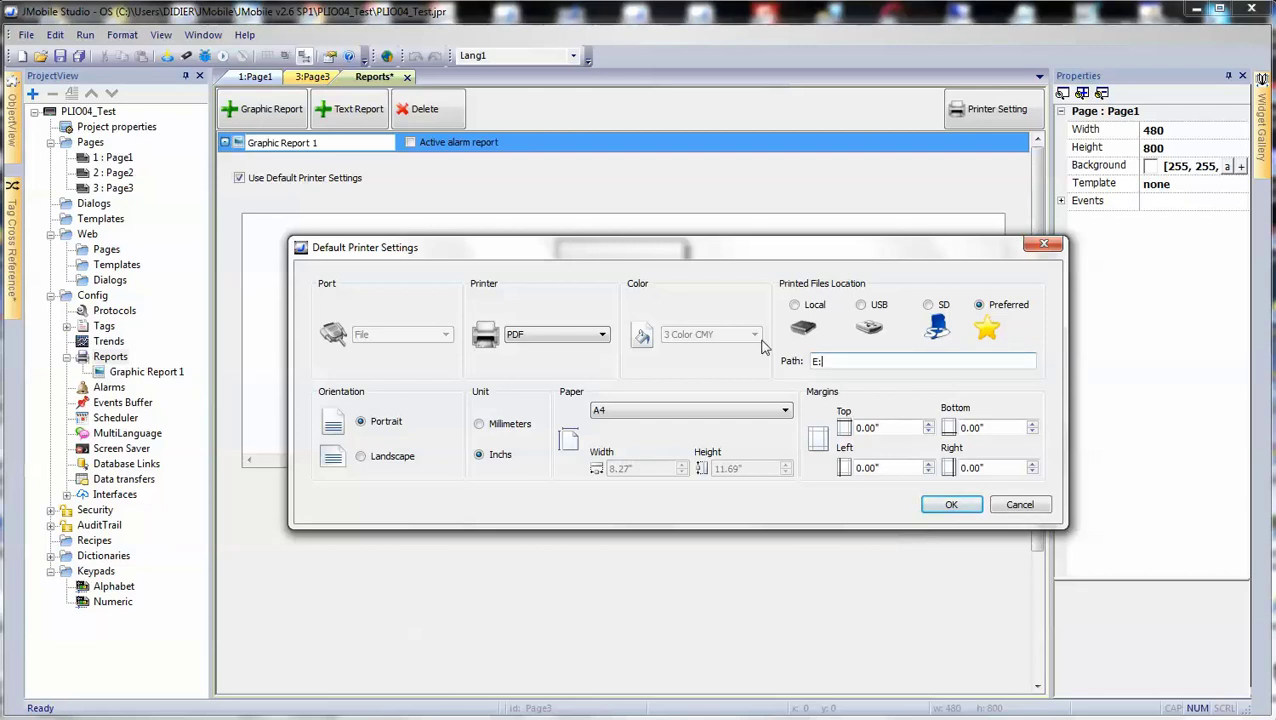
Step: Confirm the printer settings and open Report Page 1's header and footer beside the Widget Gallery
{"action": "left_click", "coordinate": [952, 505]}
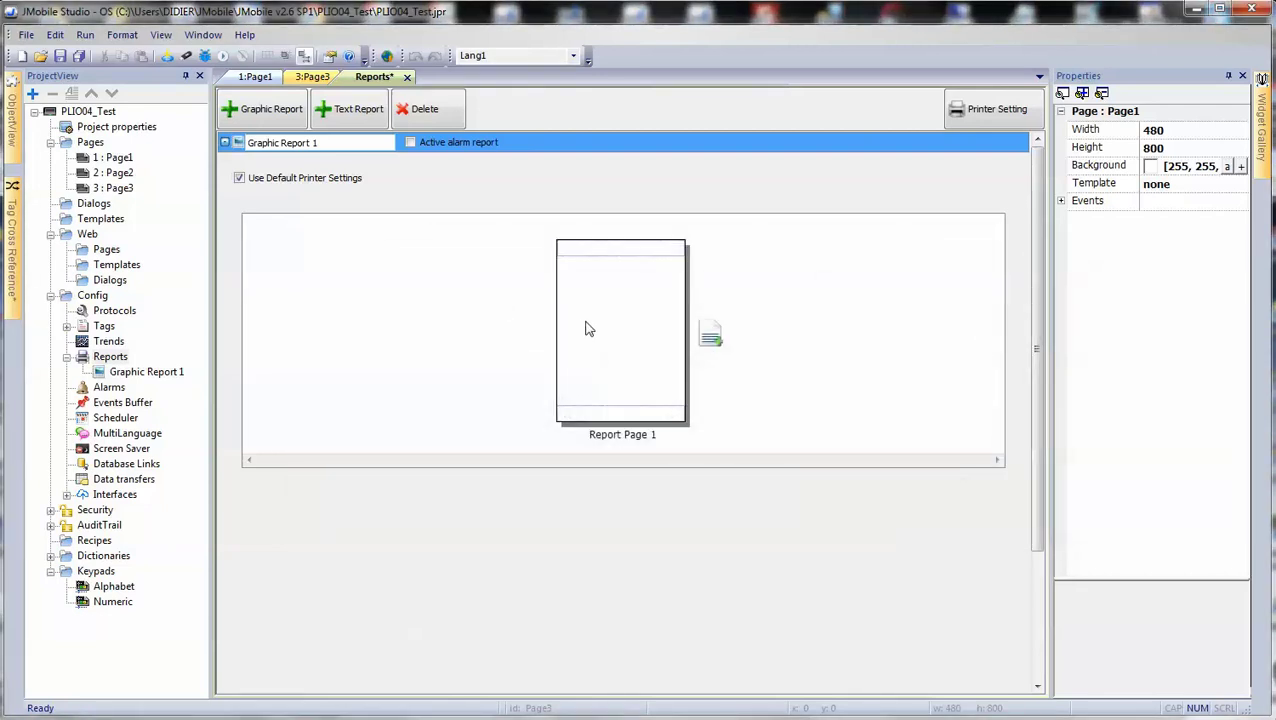
{"action": "mouse_move", "coordinate": [633, 353]}
{"action": "left_click", "coordinate": [567, 408]}
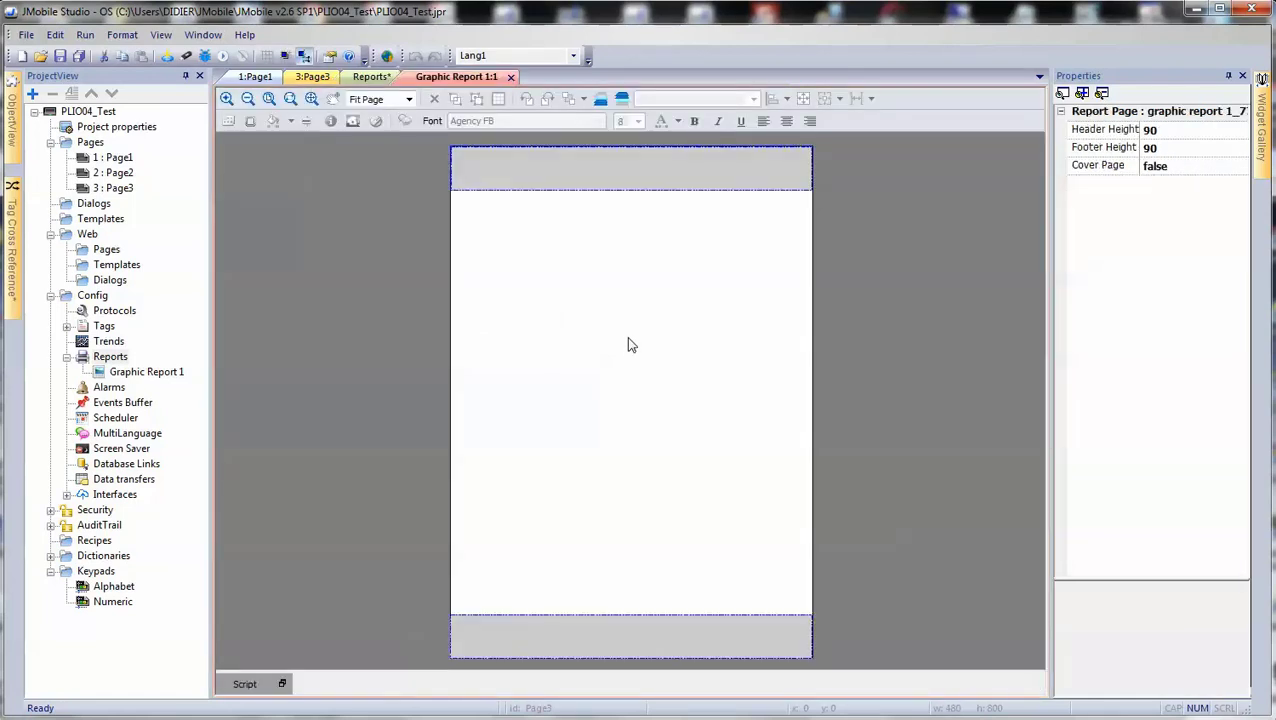
{"action": "double_click", "coordinate": [632, 173]}
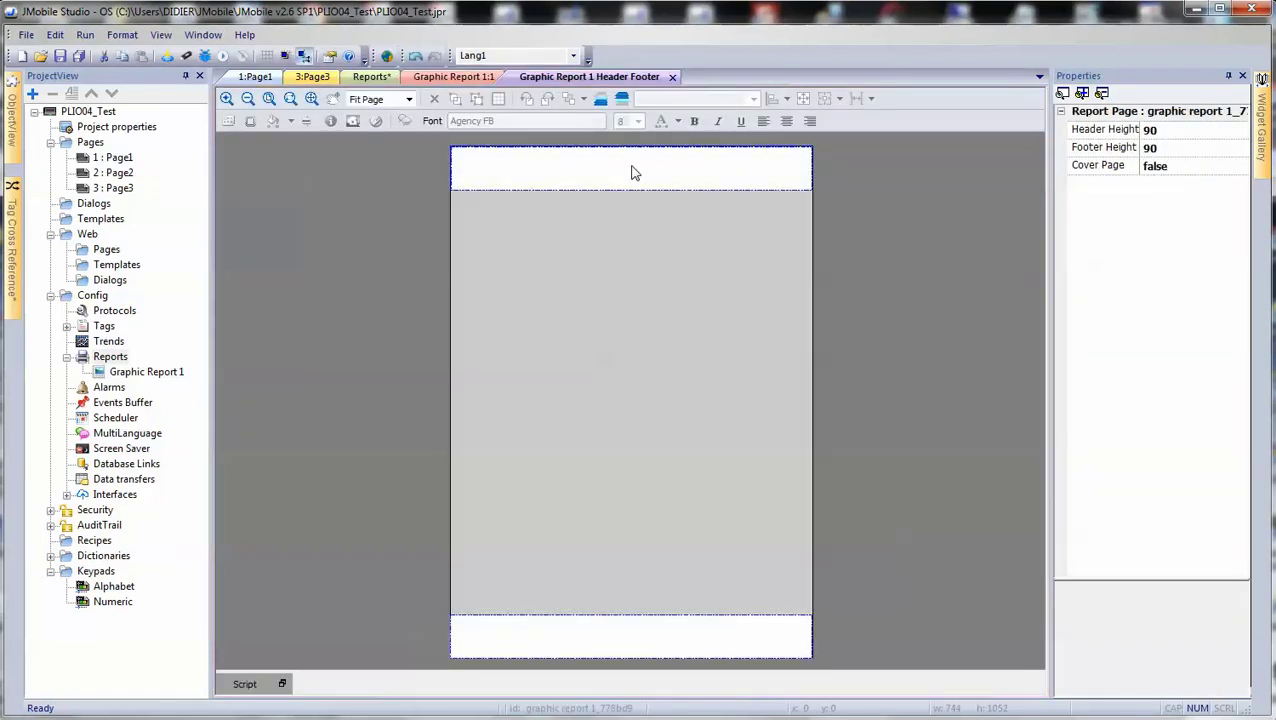
{"action": "left_click", "coordinate": [1262, 143]}
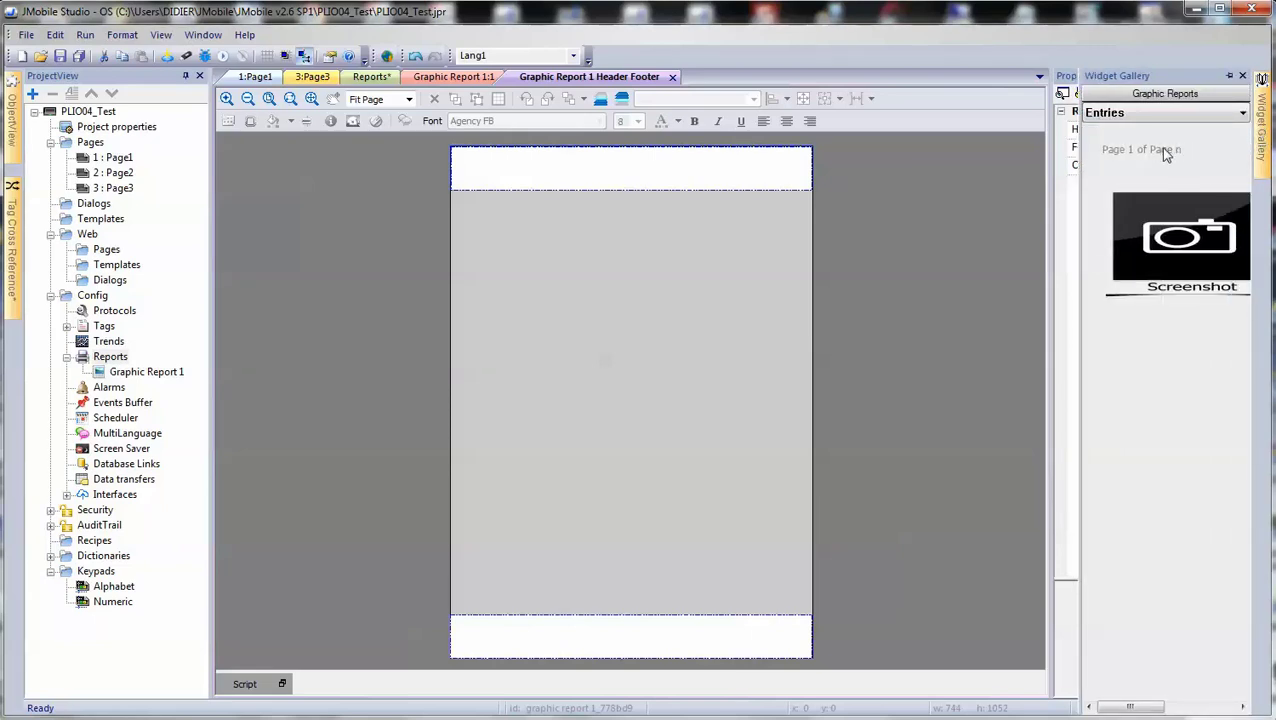
Step: Add a 'Page 1 of Page n' counter in the footer and a System Time date field top-left of the header
{"action": "left_click_drag", "start_coordinate": [1157, 152], "coordinate": [640, 643]}
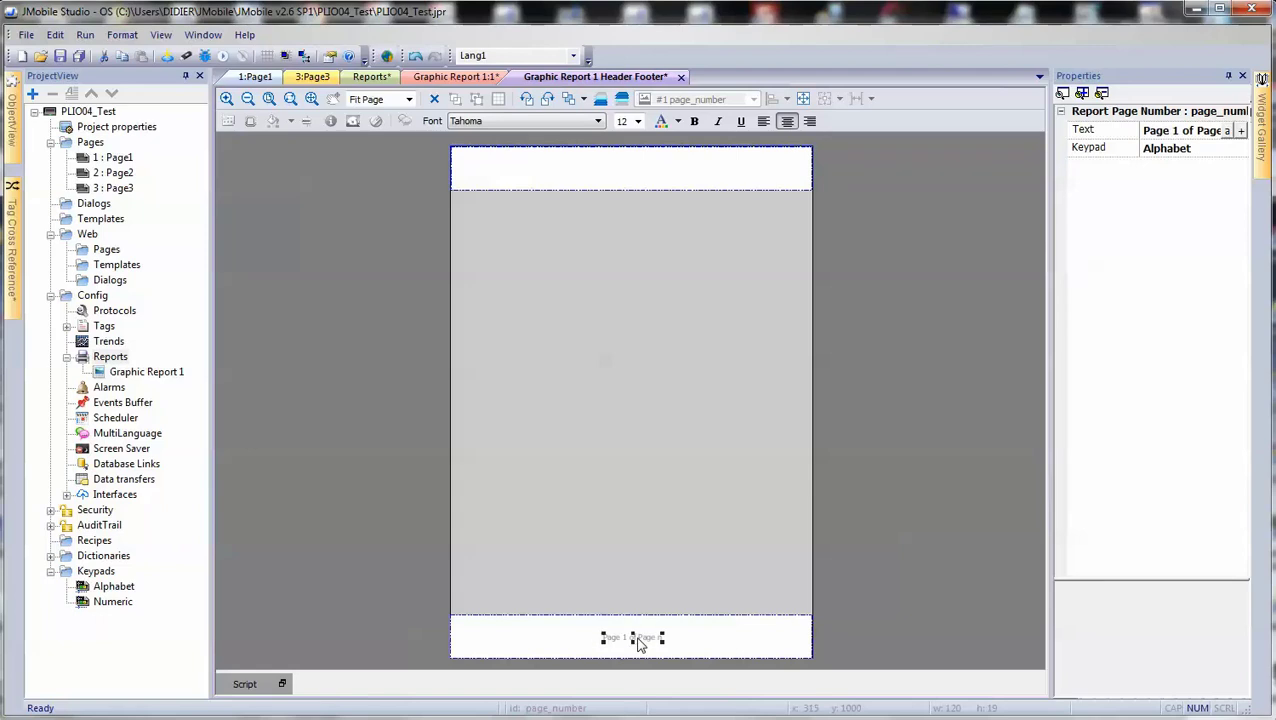
{"action": "left_click", "coordinate": [1237, 114]}
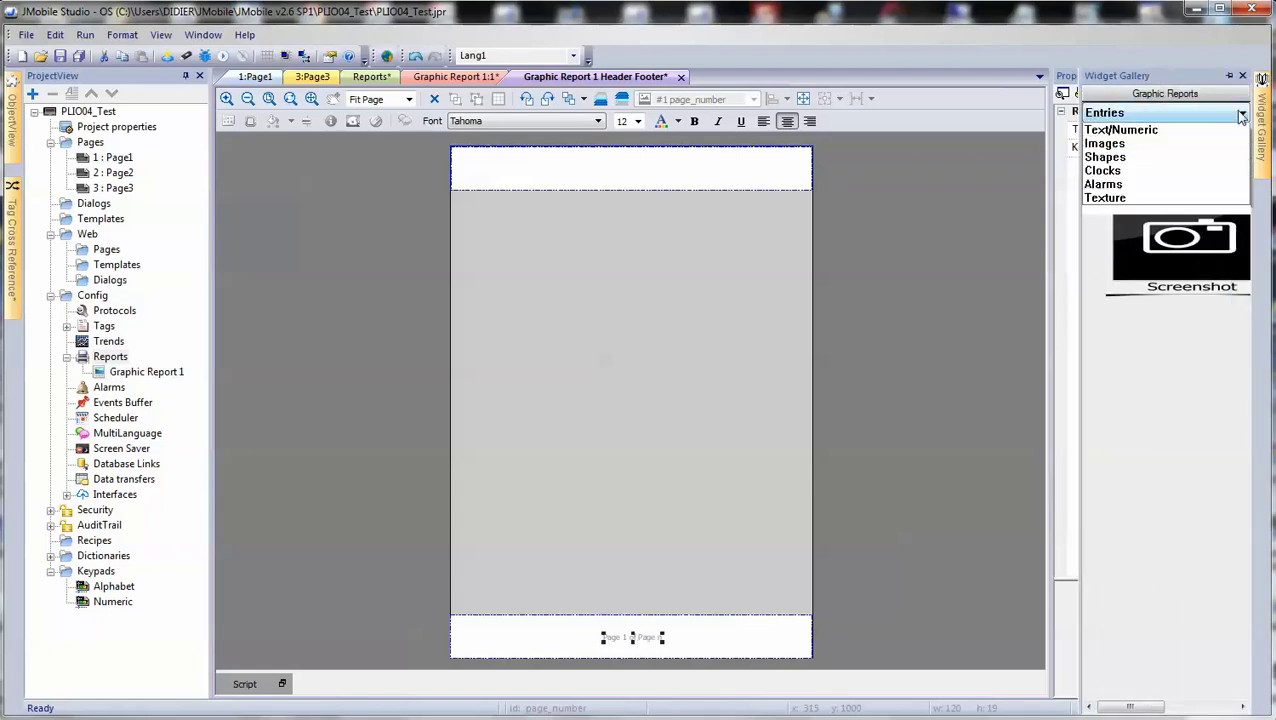
{"action": "left_click", "coordinate": [1168, 150]}
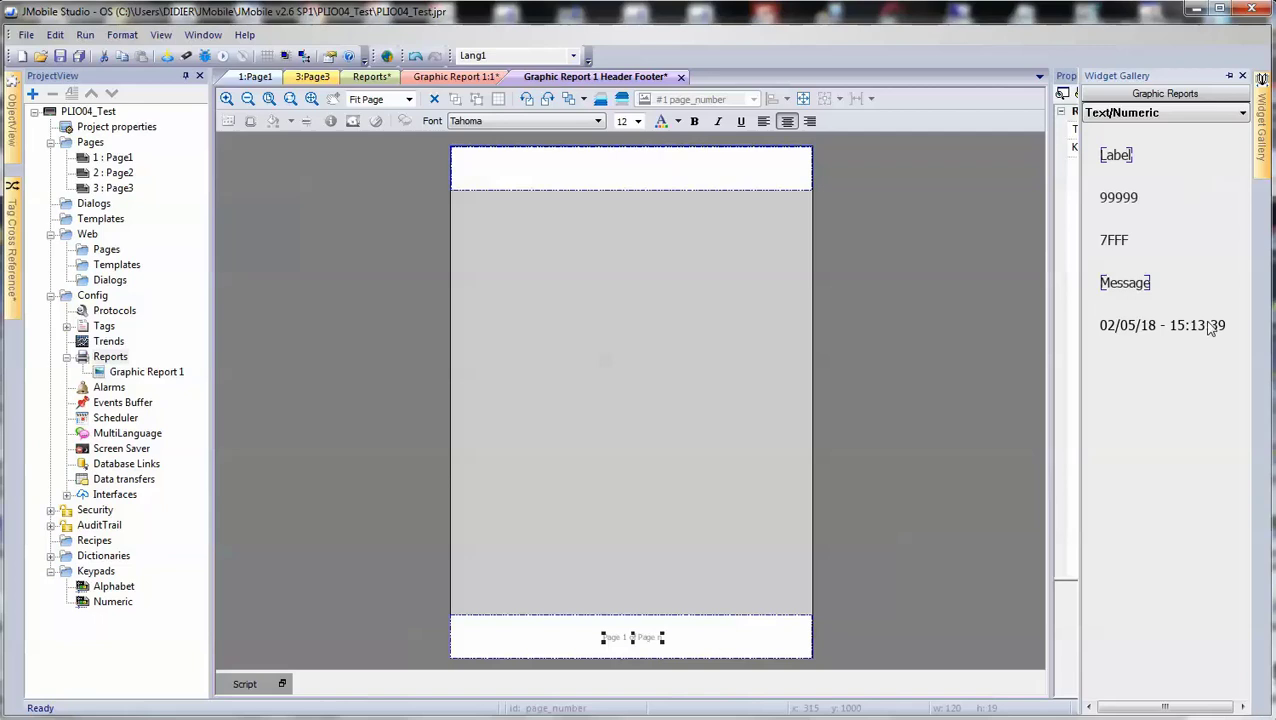
{"action": "left_click_drag", "start_coordinate": [1180, 328], "coordinate": [507, 165]}
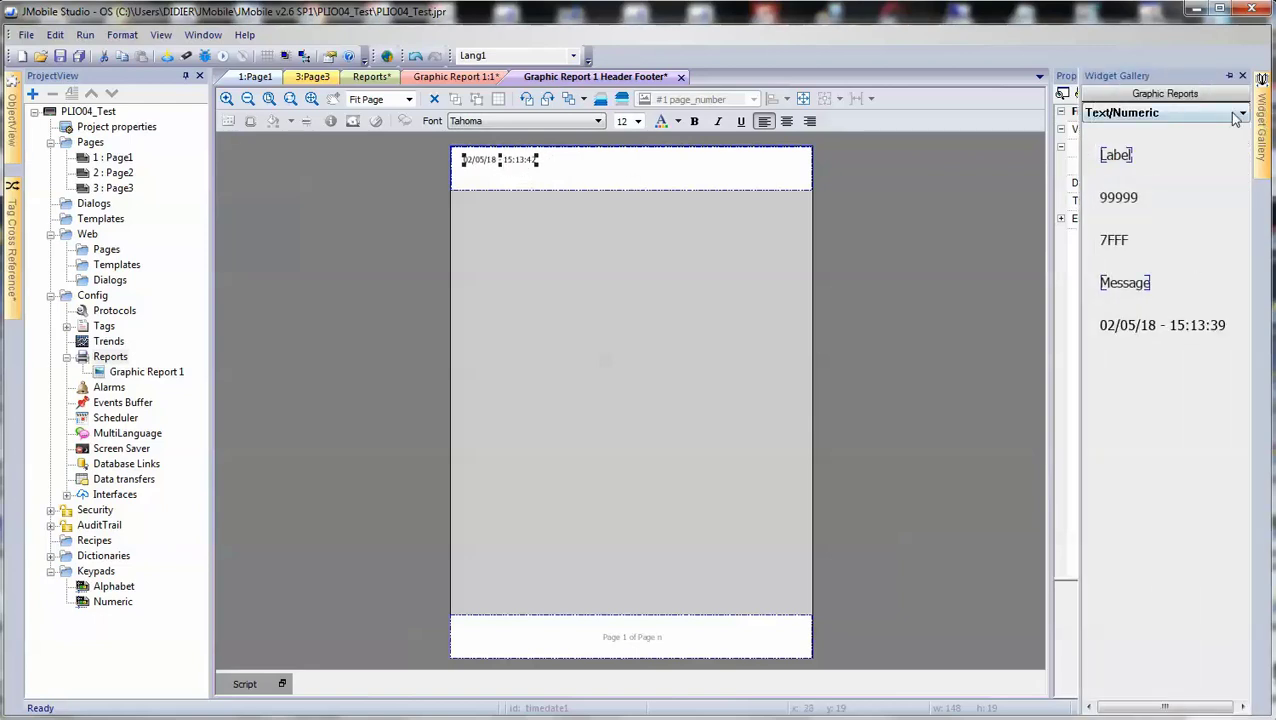
{"action": "left_click", "coordinate": [1243, 113]}
Step: Place an image of E:\exor_new1.png in the report header and resize the EXOR logo to fit
{"action": "left_click", "coordinate": [1185, 159]}
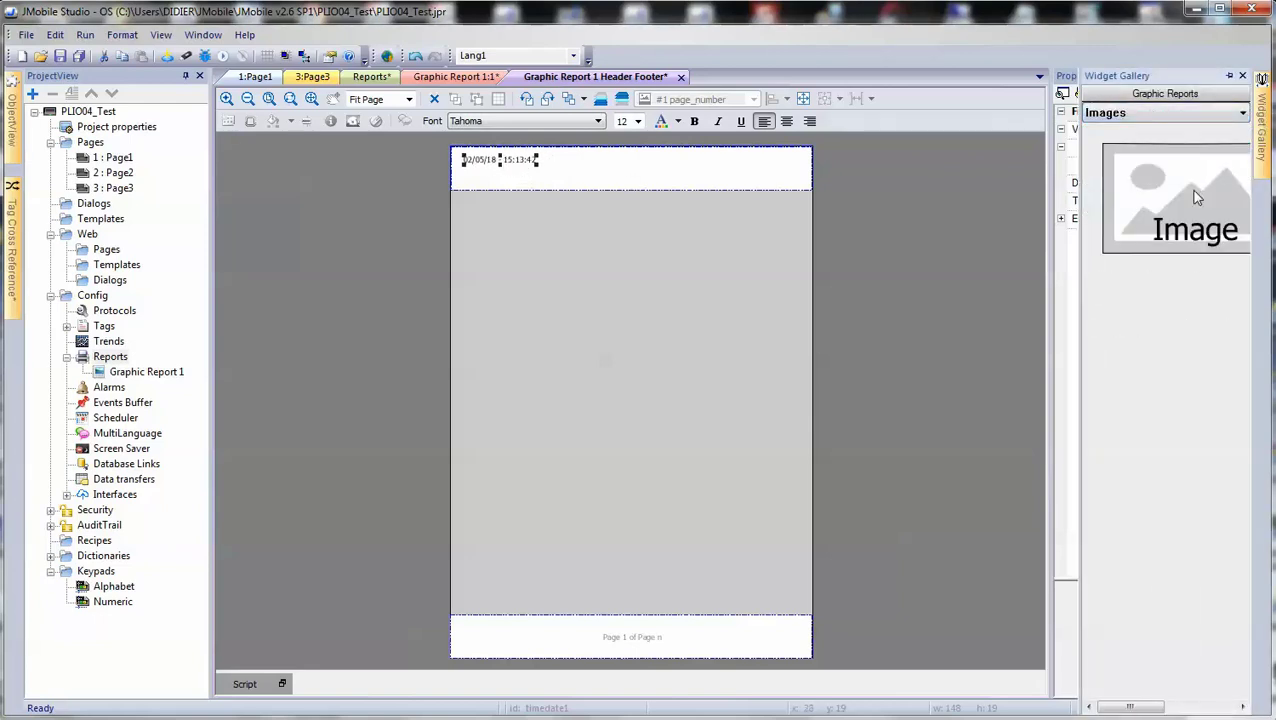
{"action": "left_click_drag", "start_coordinate": [1193, 195], "coordinate": [663, 175]}
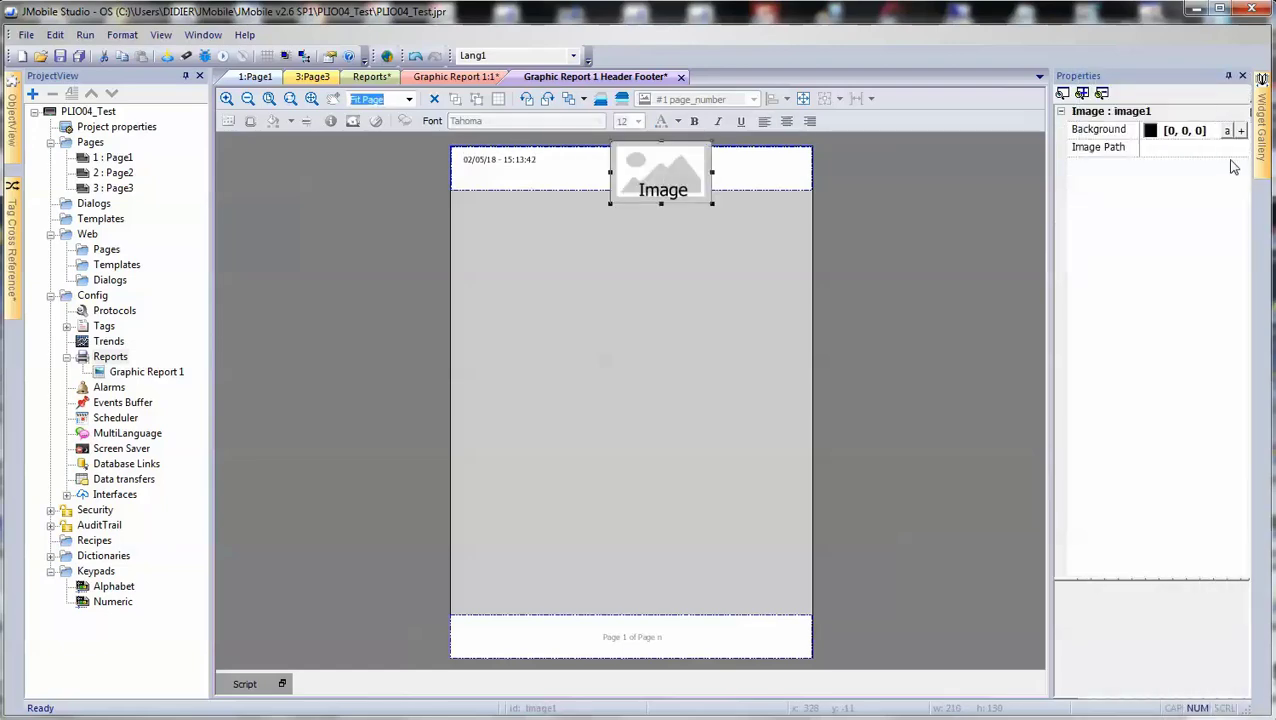
{"action": "left_click", "coordinate": [1240, 149]}
{"action": "left_click", "coordinate": [1240, 148]}
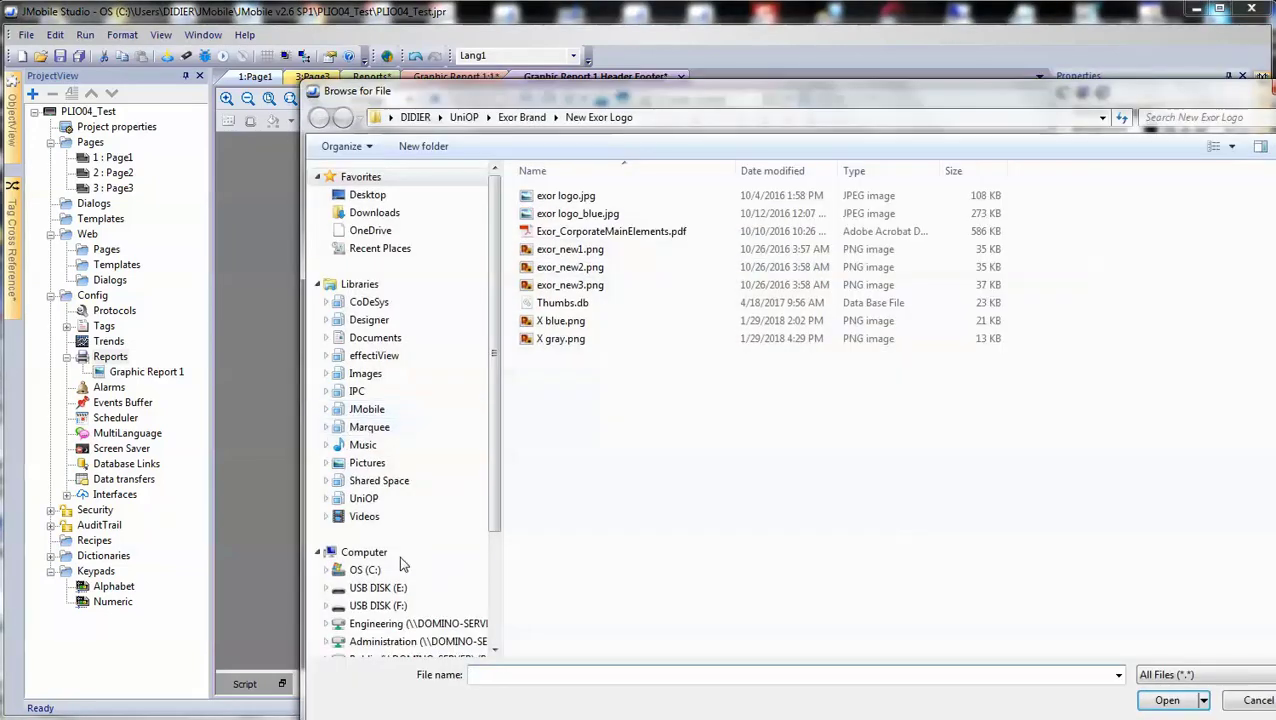
{"action": "left_click", "coordinate": [398, 588]}
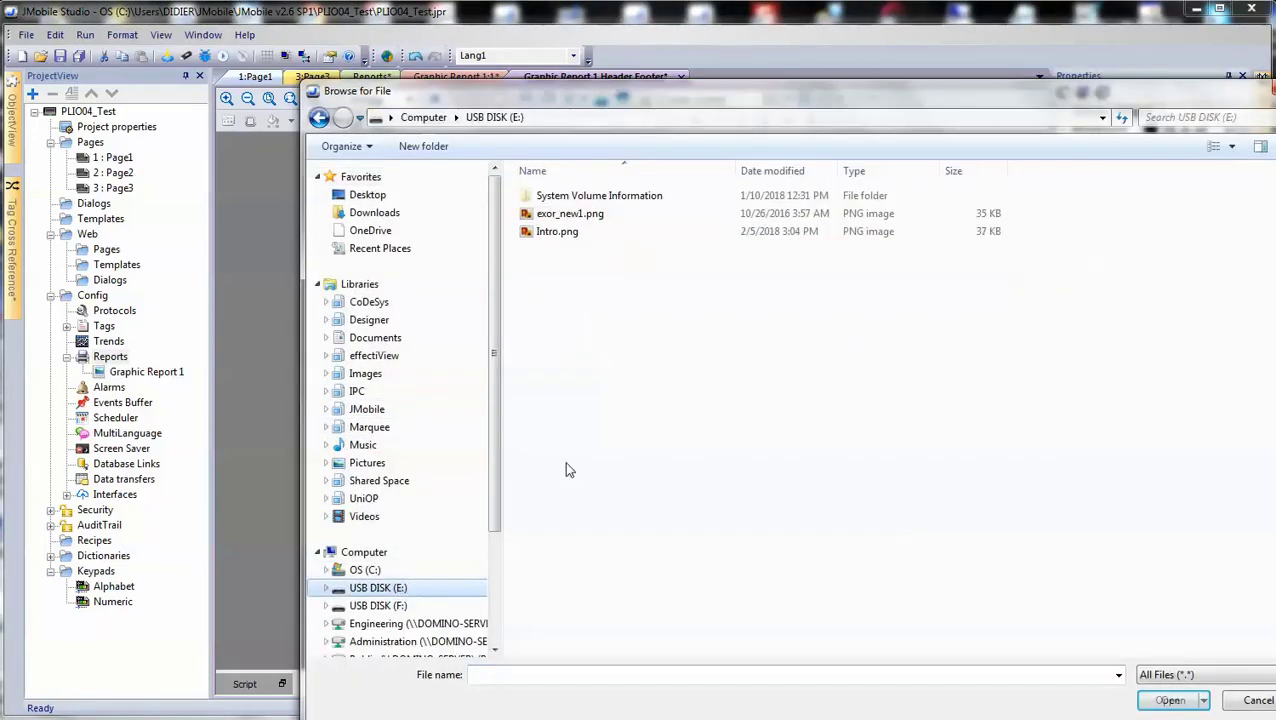
{"action": "left_click", "coordinate": [578, 216]}
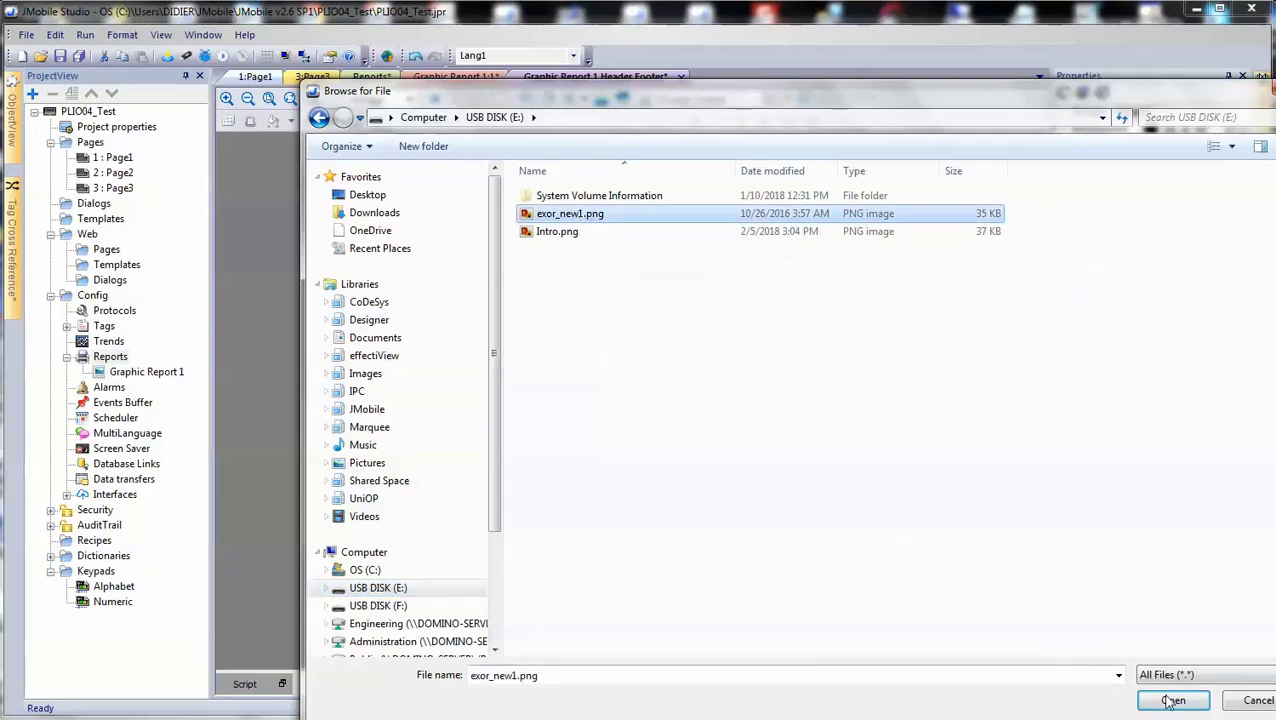
{"action": "left_click", "coordinate": [1172, 701]}
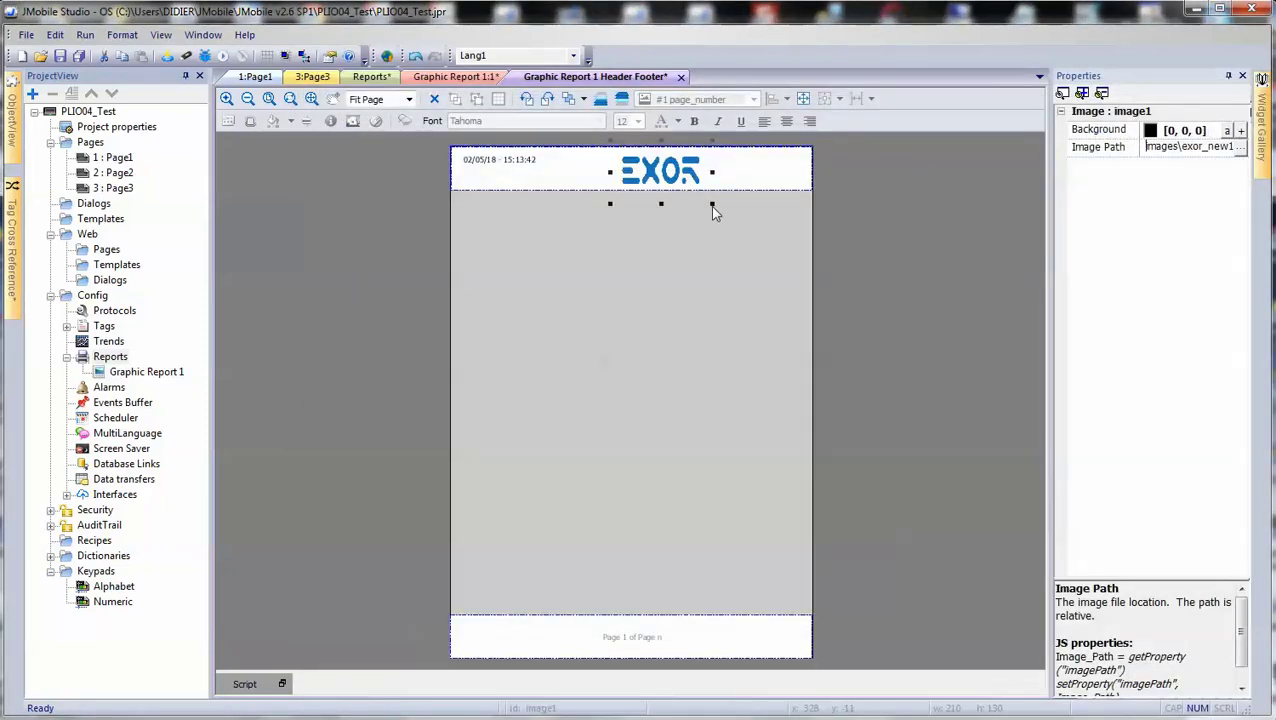
{"action": "left_click_drag", "start_coordinate": [712, 203], "coordinate": [632, 180]}
Step: Deselect the logo, leave the header, and return to the Page1 design
{"action": "left_click", "coordinate": [678, 298]}
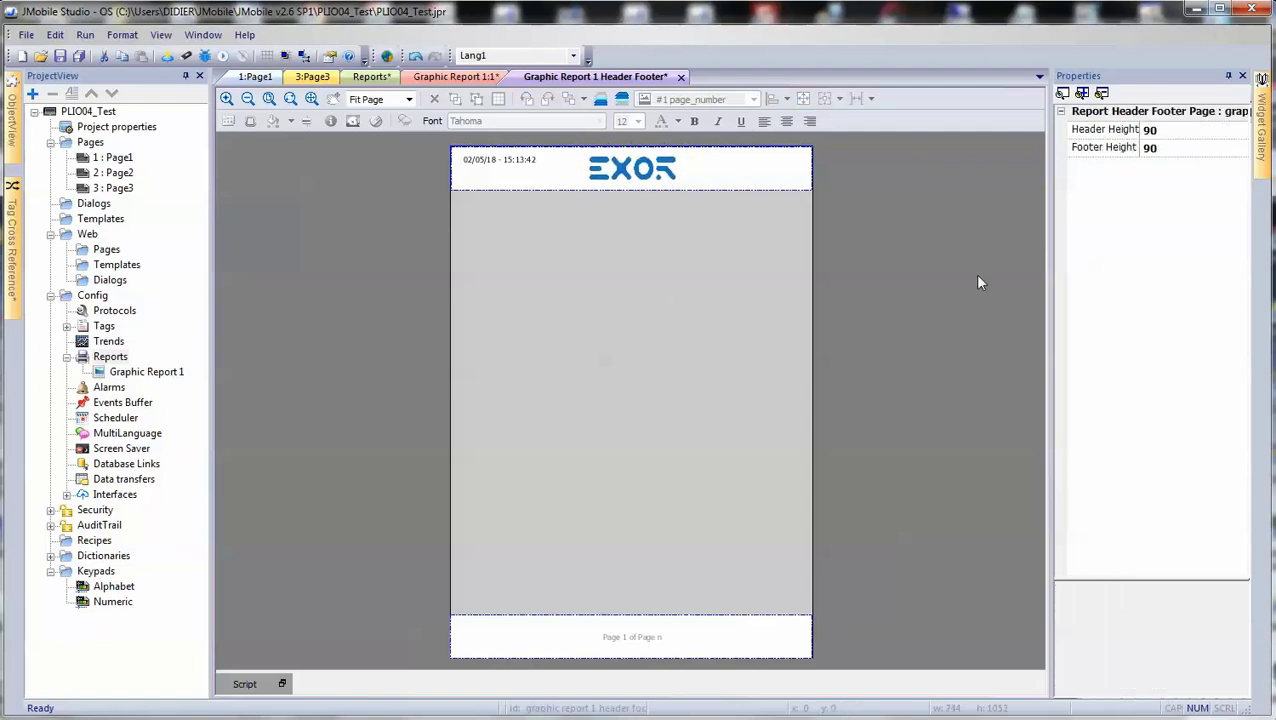
{"action": "double_click", "coordinate": [673, 361]}
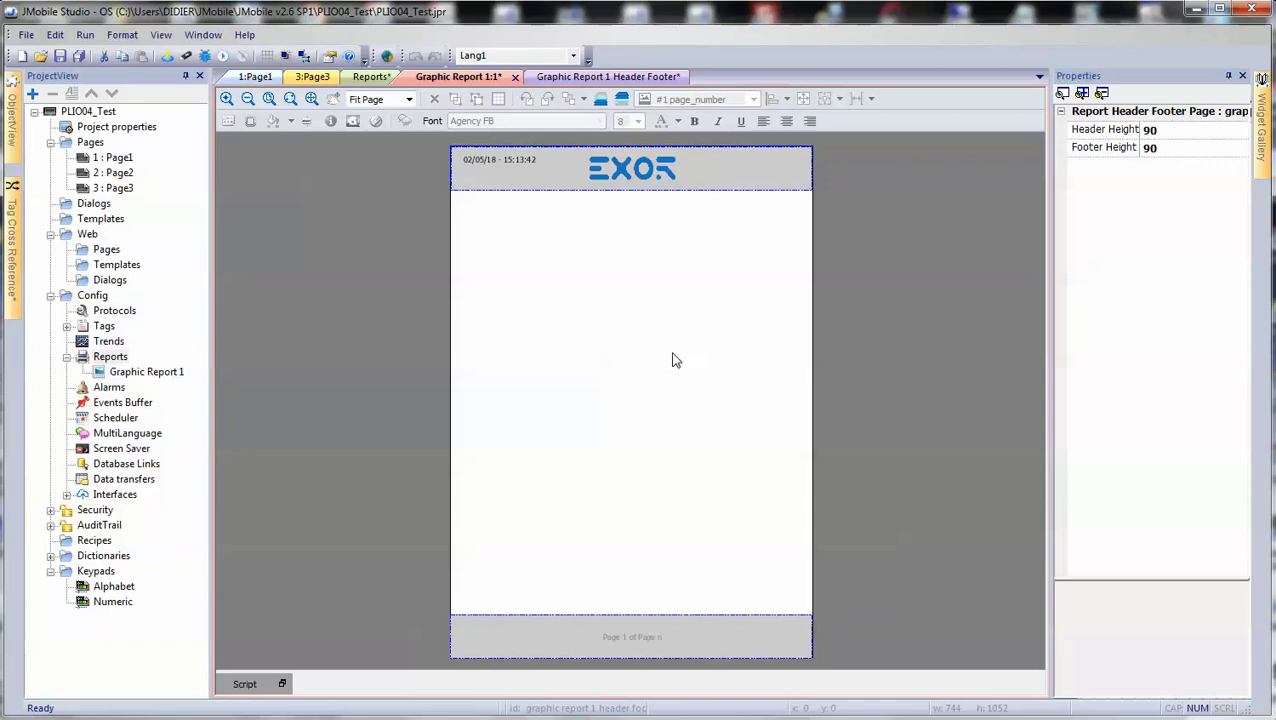
{"action": "left_click", "coordinate": [256, 77]}
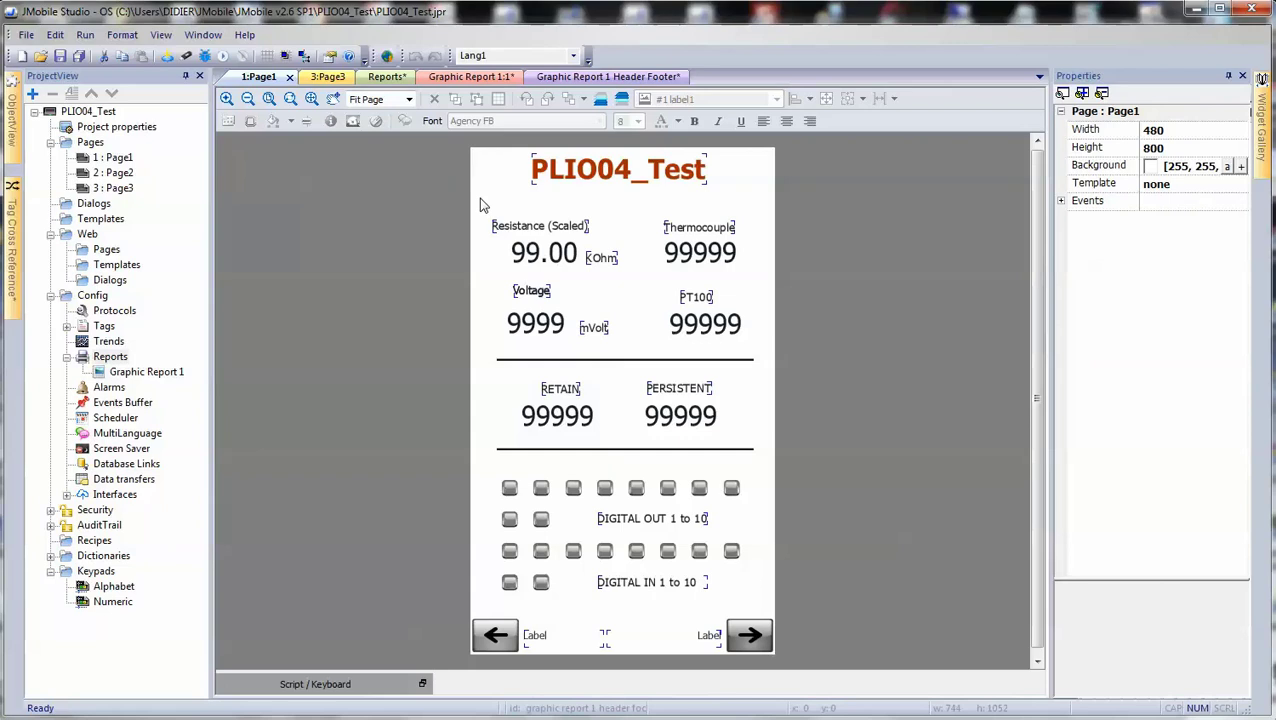
Step: Copy Page1's Resistance, Thermocouple, Voltage and PT100 fields into Graphic Report 1 and reposition them
{"action": "left_click_drag", "start_coordinate": [480, 199], "coordinate": [765, 358]}
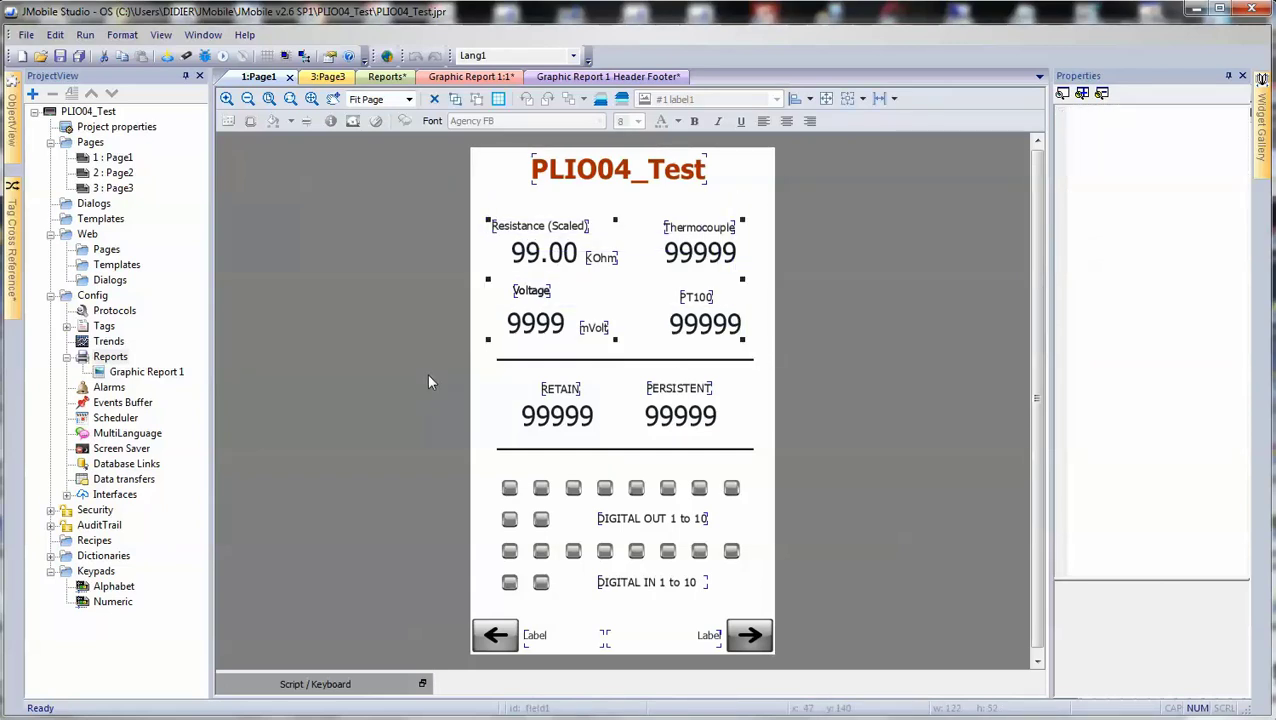
{"action": "left_click", "coordinate": [600, 80]}
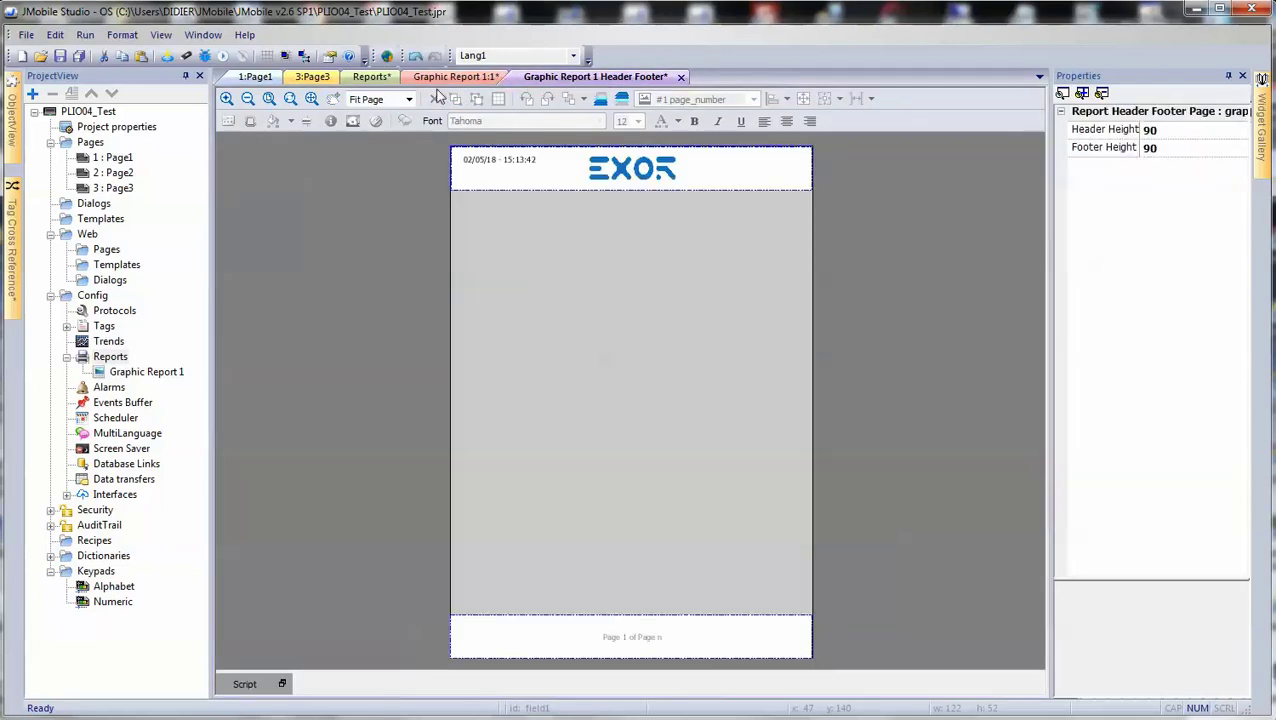
{"action": "left_click", "coordinate": [441, 78]}
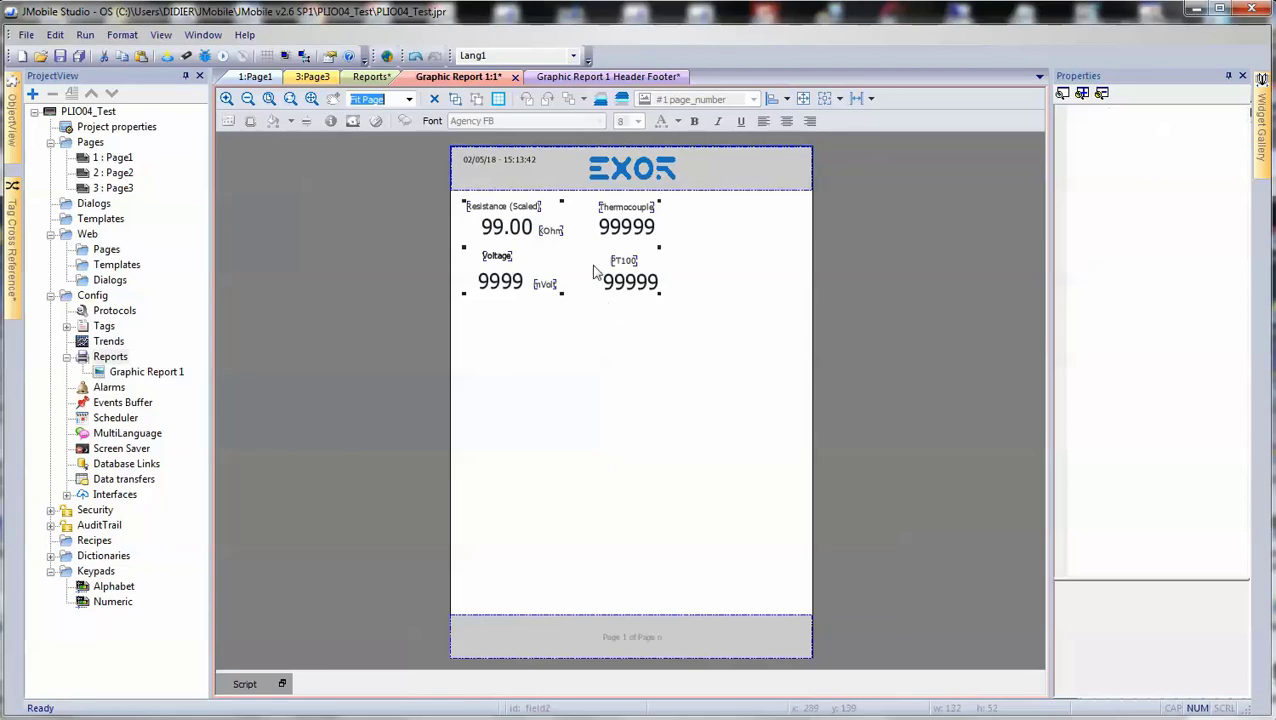
{"action": "left_click_drag", "start_coordinate": [594, 271], "coordinate": [630, 278]}
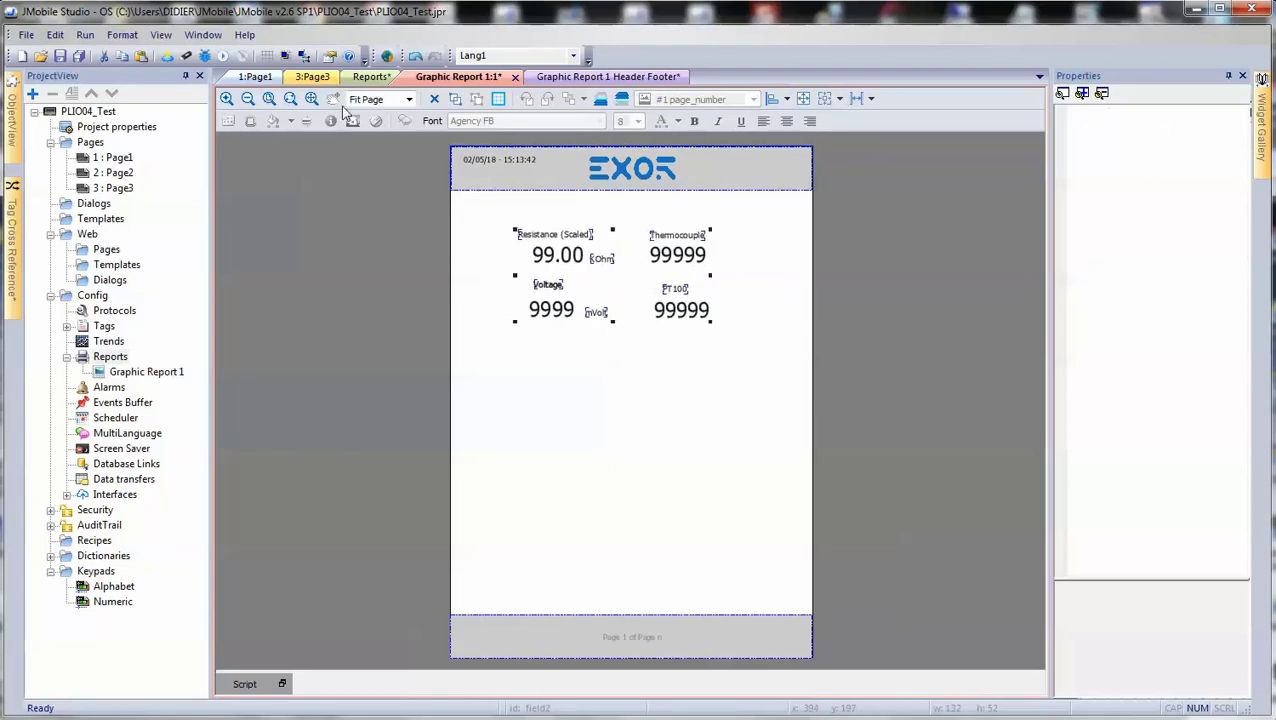
Step: Copy Page2's Voltage Ch8 group into the report, centre it, and save the project
{"action": "left_click", "coordinate": [255, 77]}
{"action": "double_click", "coordinate": [125, 172]}
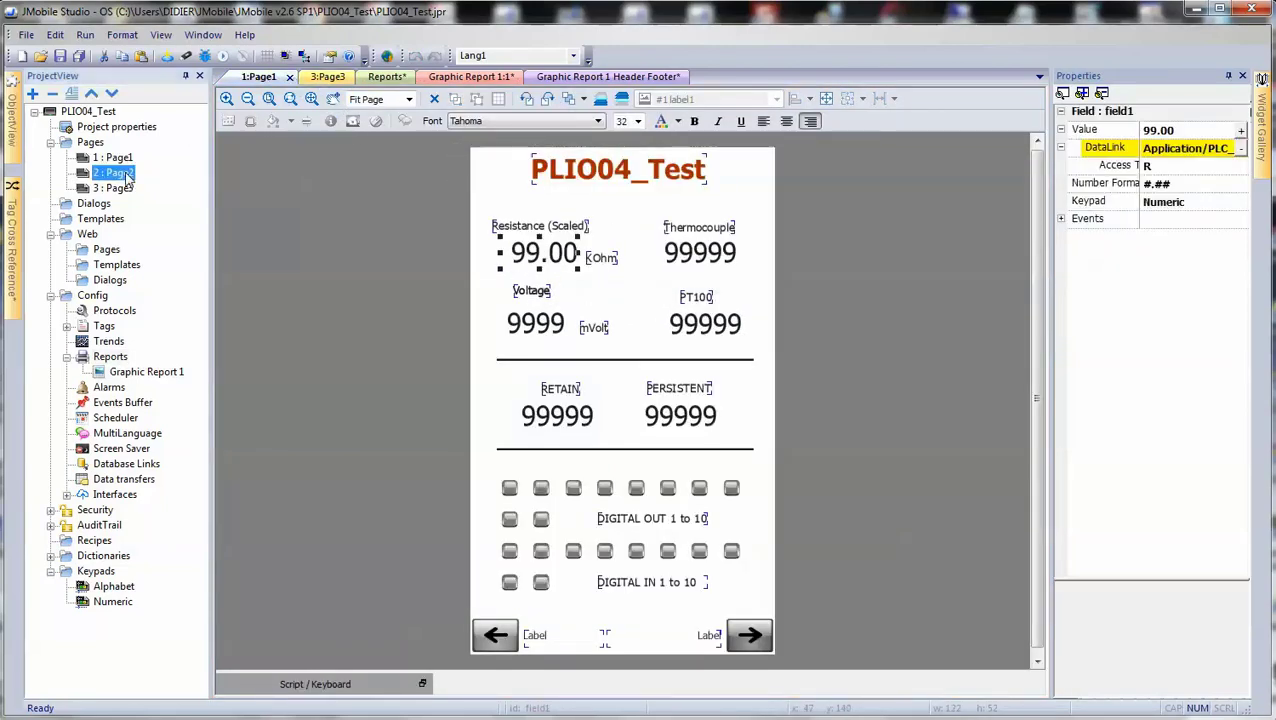
{"action": "left_click_drag", "start_coordinate": [484, 462], "coordinate": [763, 584]}
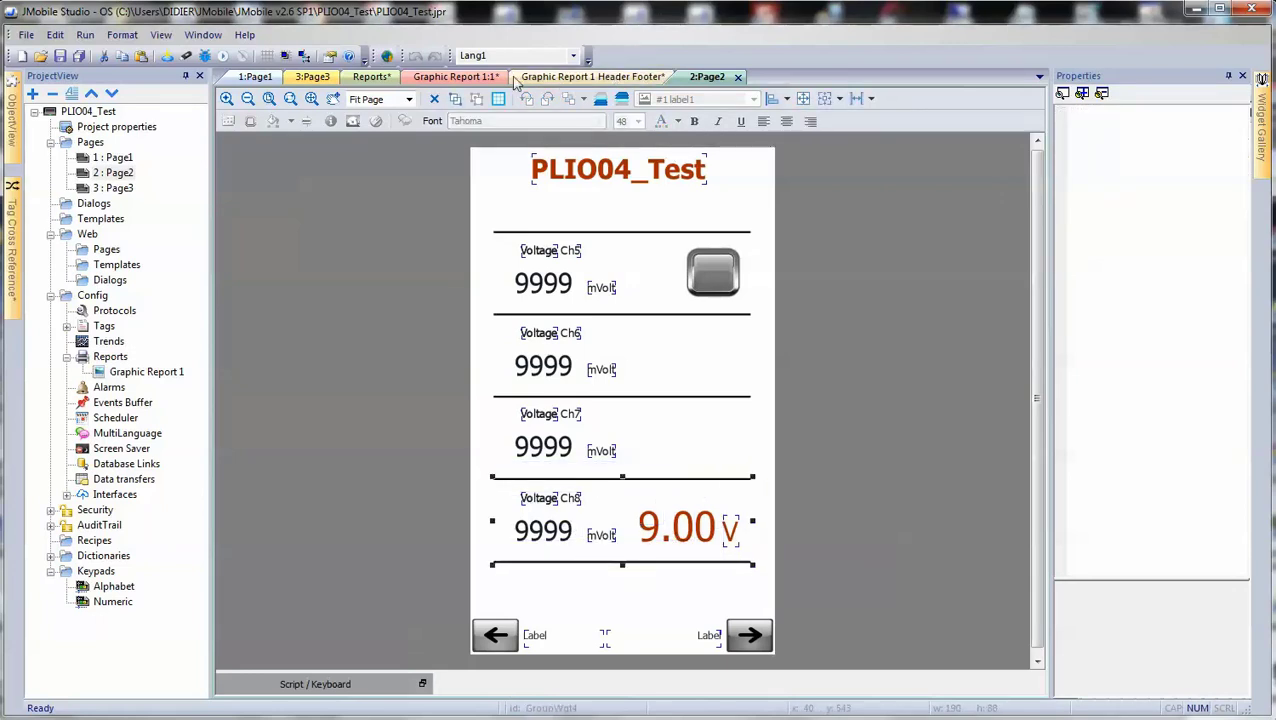
{"action": "left_click", "coordinate": [455, 77]}
{"action": "key", "text": "ctrl+v"}
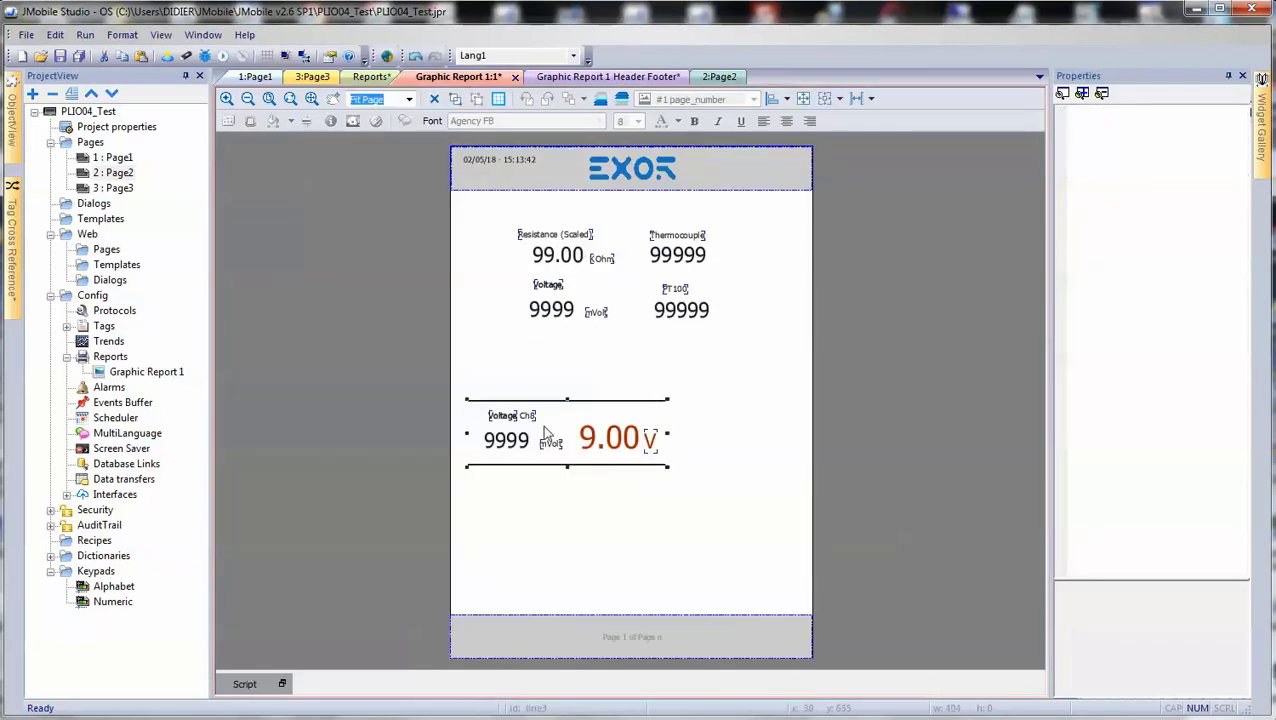
{"action": "left_click_drag", "start_coordinate": [560, 437], "coordinate": [623, 434]}
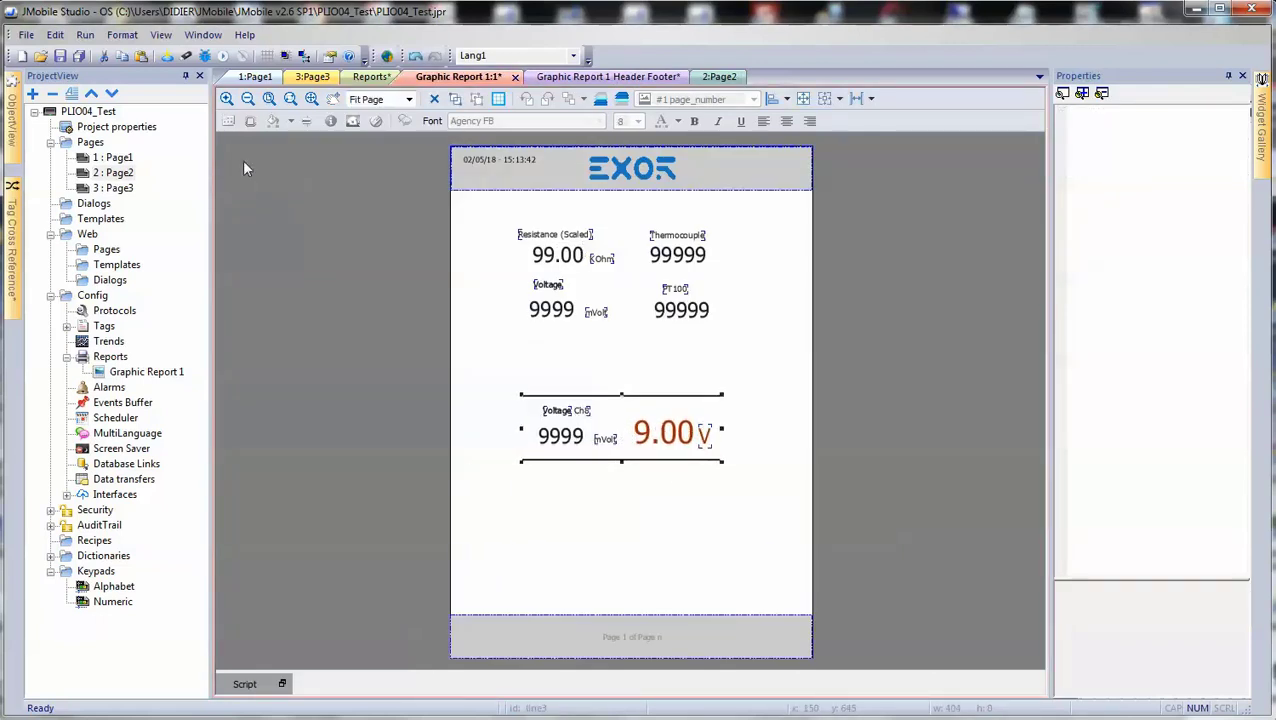
{"action": "left_click", "coordinate": [79, 59]}
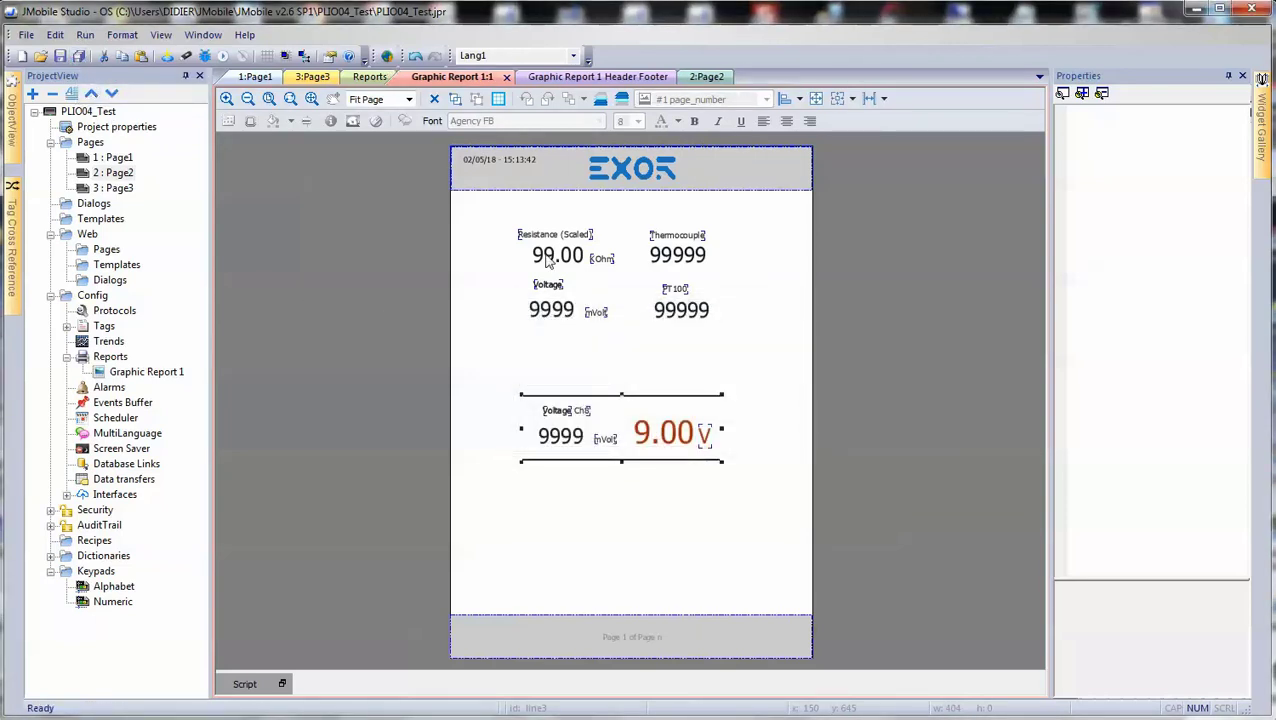
Step: Select the button on Page2 and open its OnMouseClick action list
{"action": "left_click", "coordinate": [257, 78]}
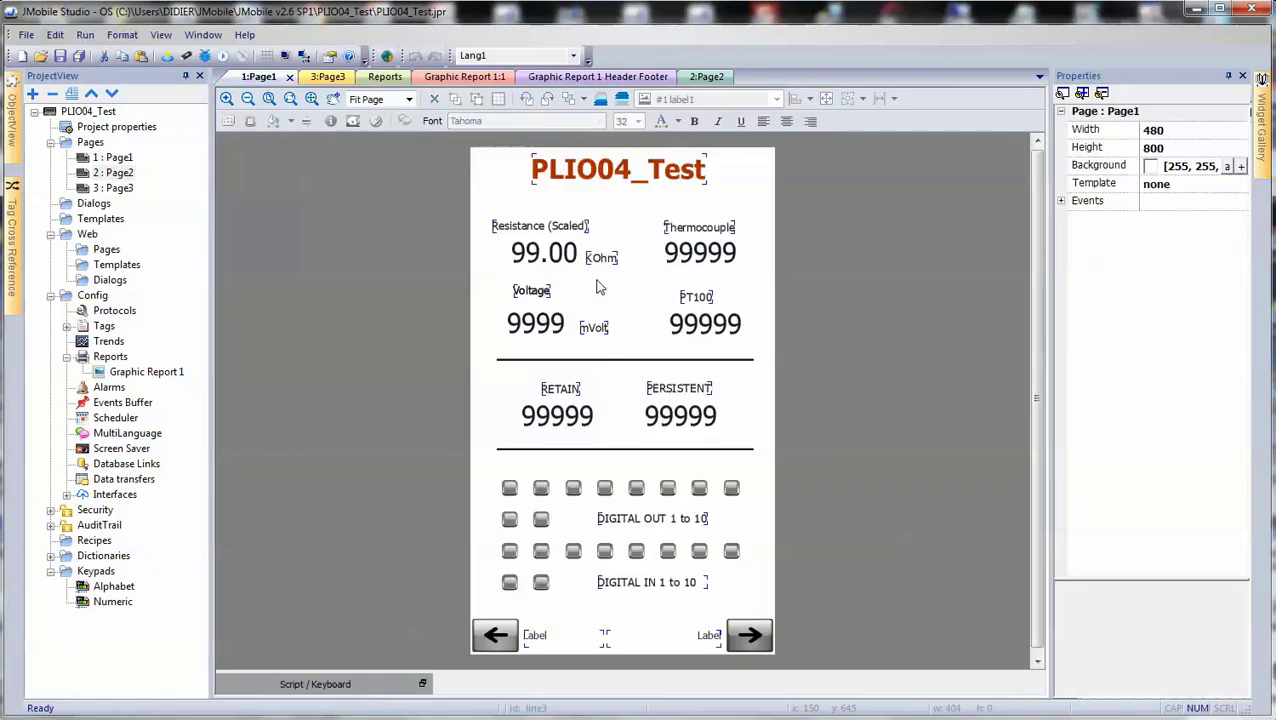
{"action": "left_click", "coordinate": [706, 77]}
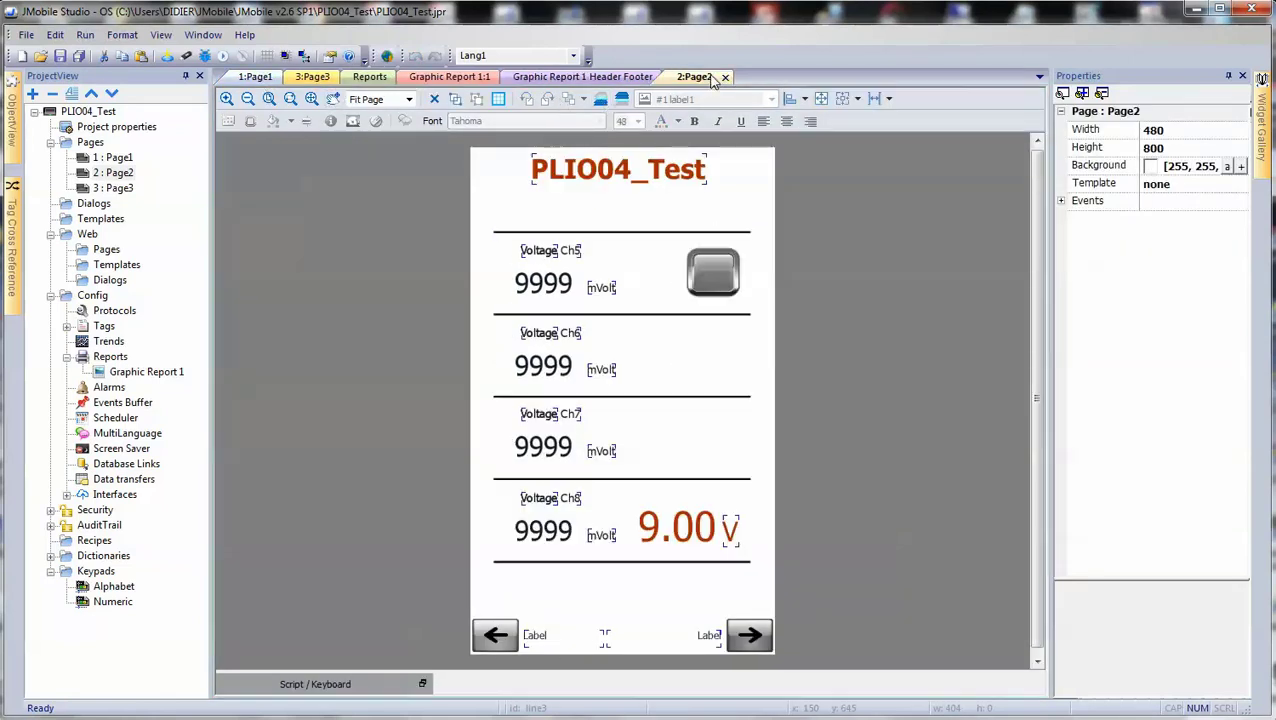
{"action": "left_click", "coordinate": [719, 283]}
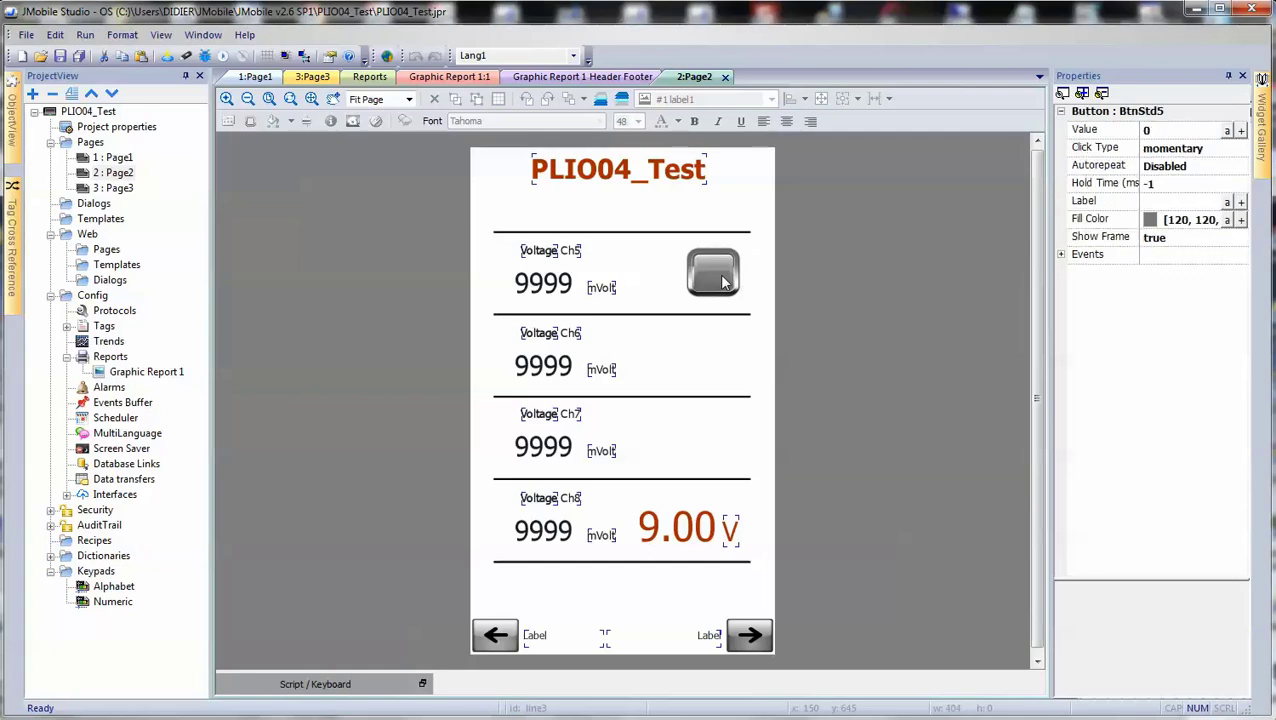
{"action": "left_click", "coordinate": [1062, 255]}
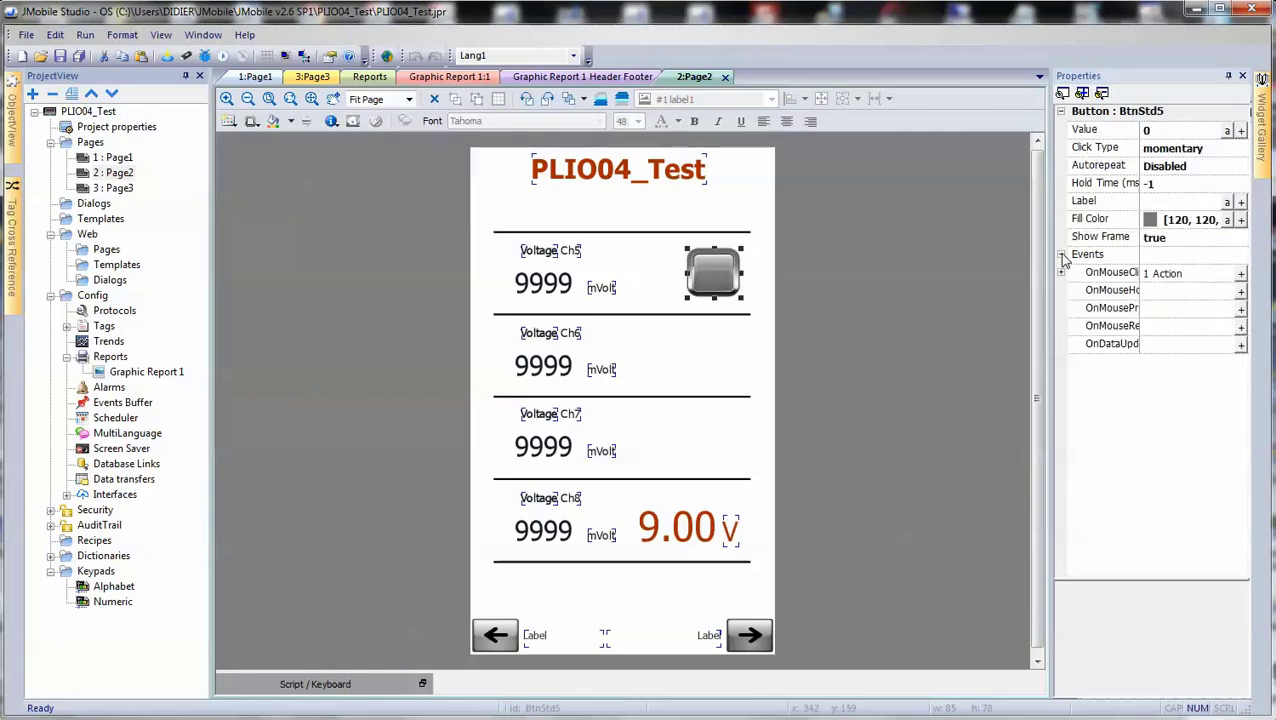
{"action": "left_click", "coordinate": [1241, 274]}
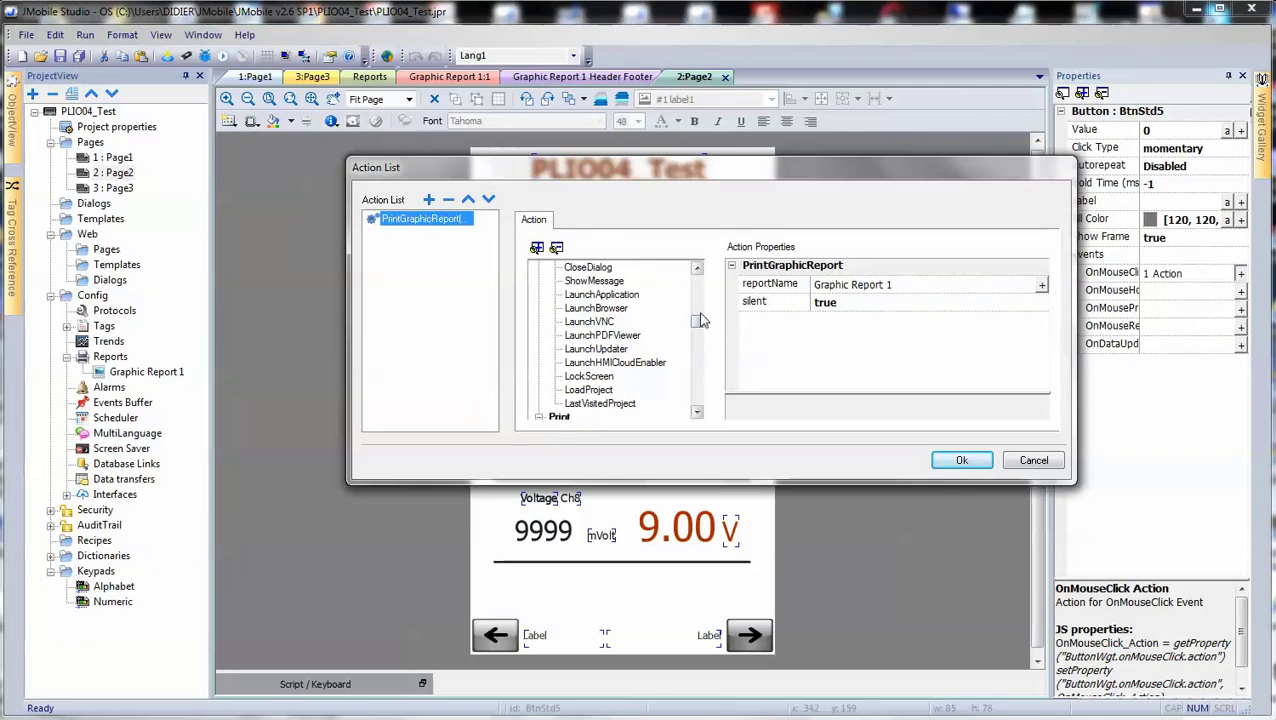
Step: Assign the PrintGraphicReport action with reportName Graphic Report 1 to the button click
{"action": "scroll", "coordinate": [697, 320], "scroll_direction": "up", "scroll_amount": 2}
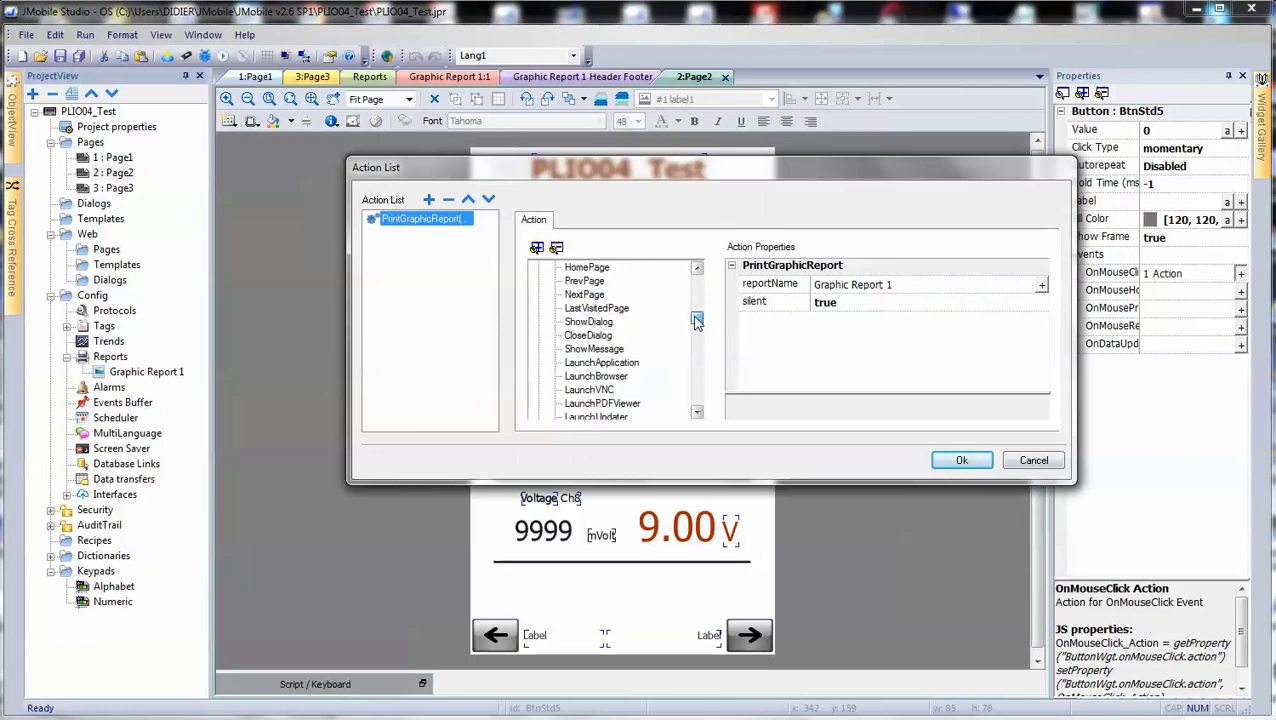
{"action": "scroll", "coordinate": [697, 320], "scroll_direction": "up", "scroll_amount": 2}
{"action": "scroll", "coordinate": [697, 318], "scroll_direction": "down", "scroll_amount": 7}
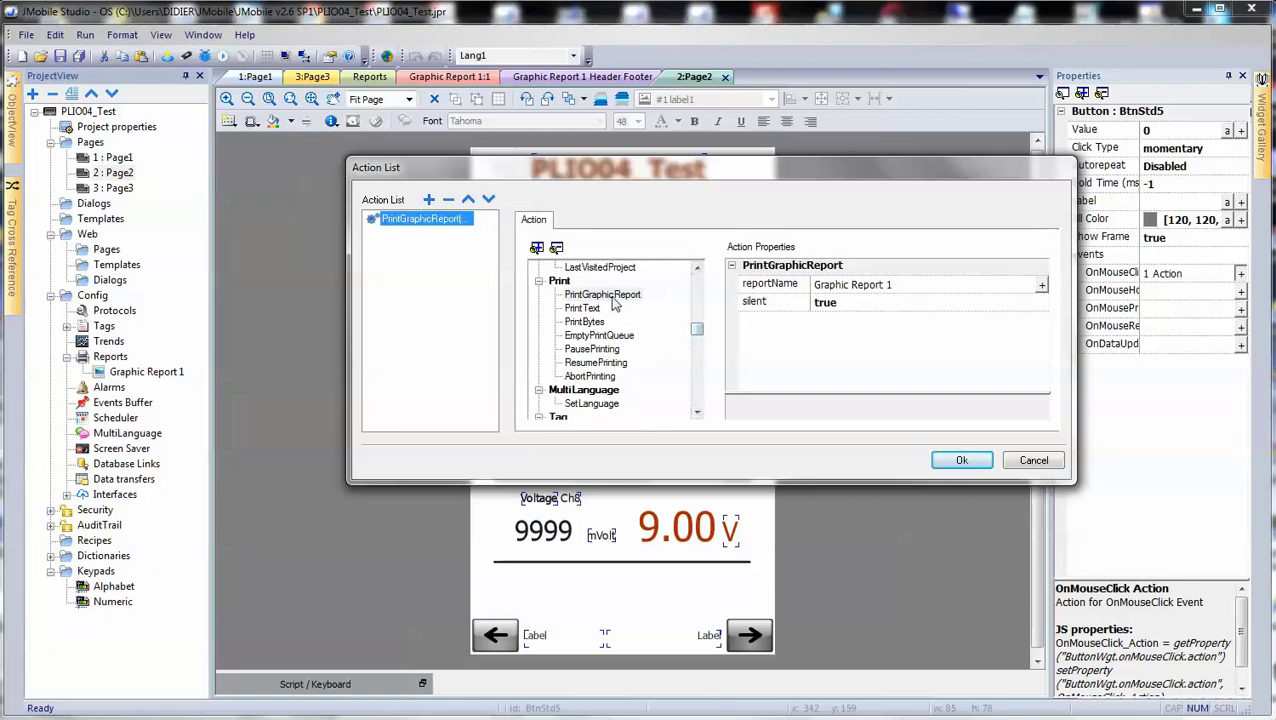
{"action": "left_click", "coordinate": [610, 296]}
{"action": "left_click", "coordinate": [1041, 286]}
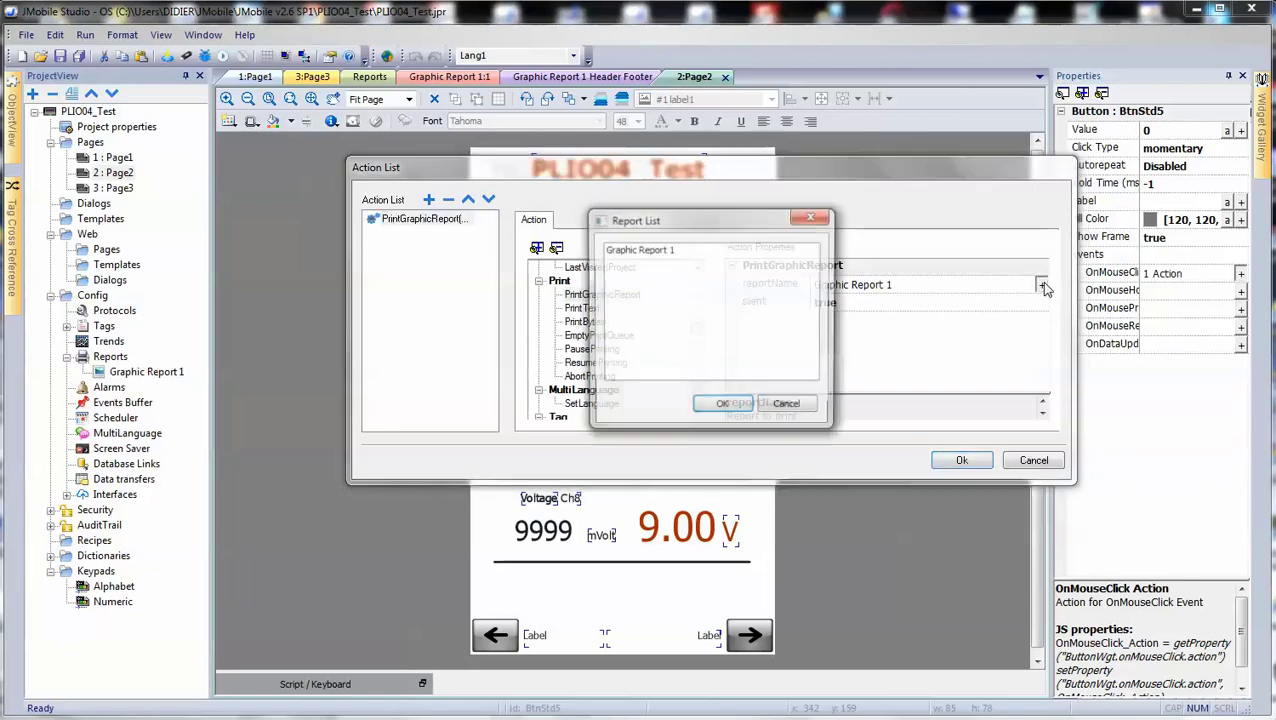
{"action": "left_click", "coordinate": [656, 251]}
{"action": "left_click", "coordinate": [724, 407]}
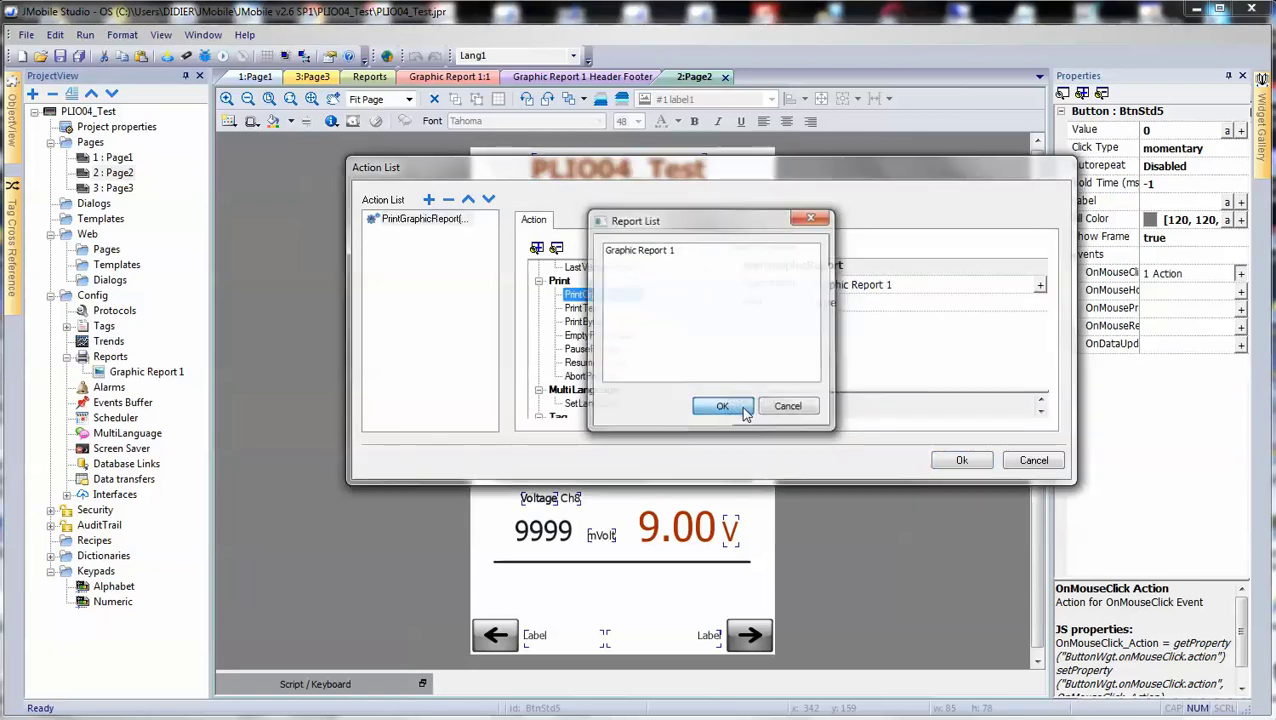
{"action": "left_click", "coordinate": [961, 460]}
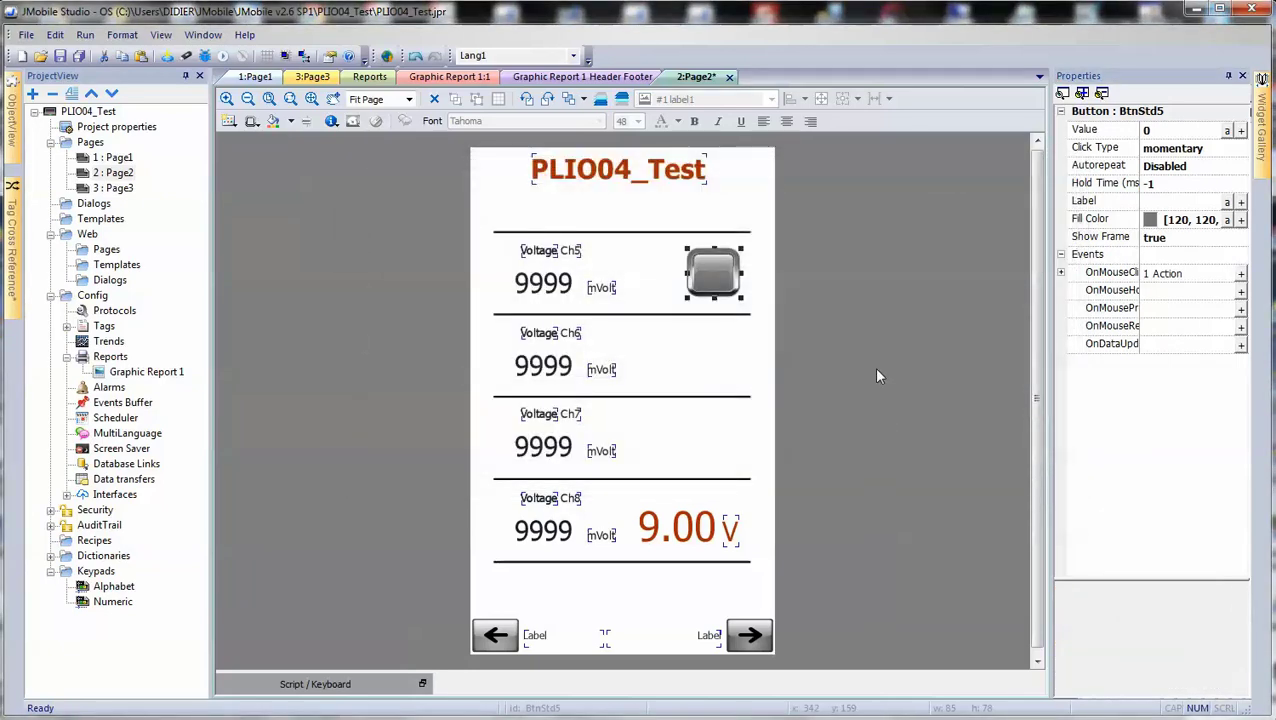
Step: Run the saved project in the simulator, print from the Voltage Ch5–Ch8 page, and open the PDF on E:
{"action": "left_click", "coordinate": [79, 56]}
{"action": "left_click", "coordinate": [222, 56]}
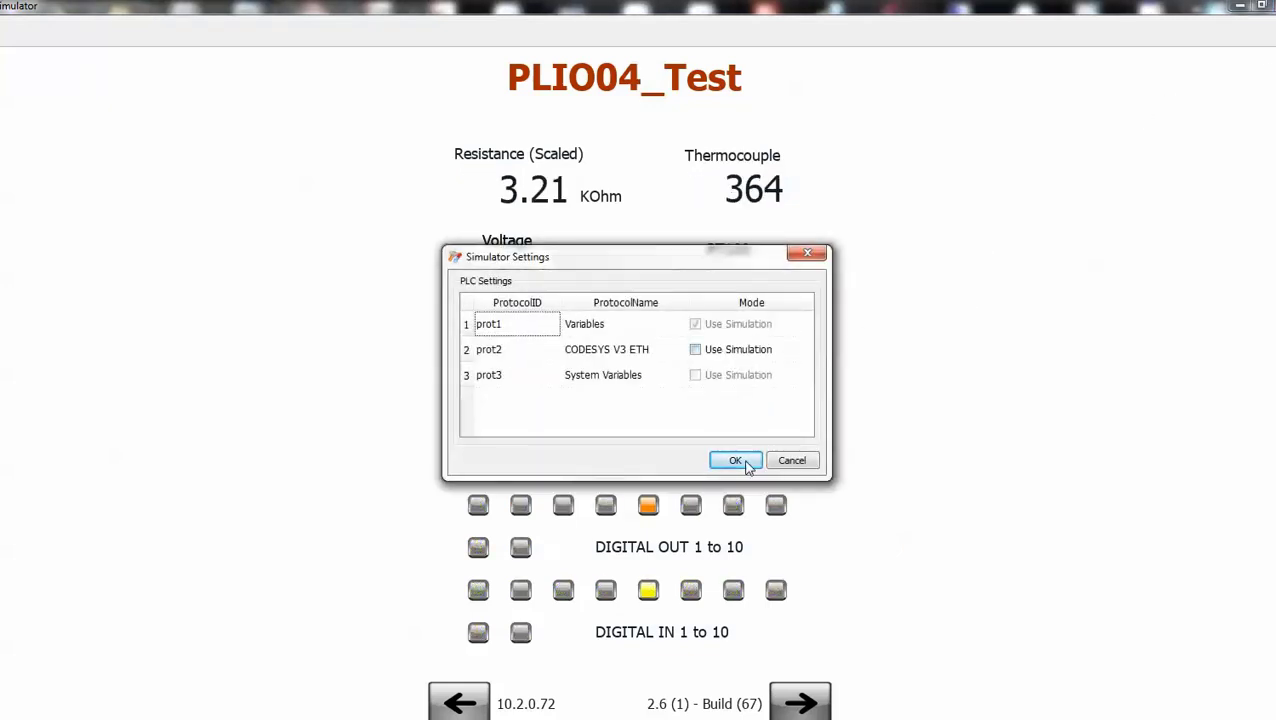
{"action": "left_click", "coordinate": [738, 461]}
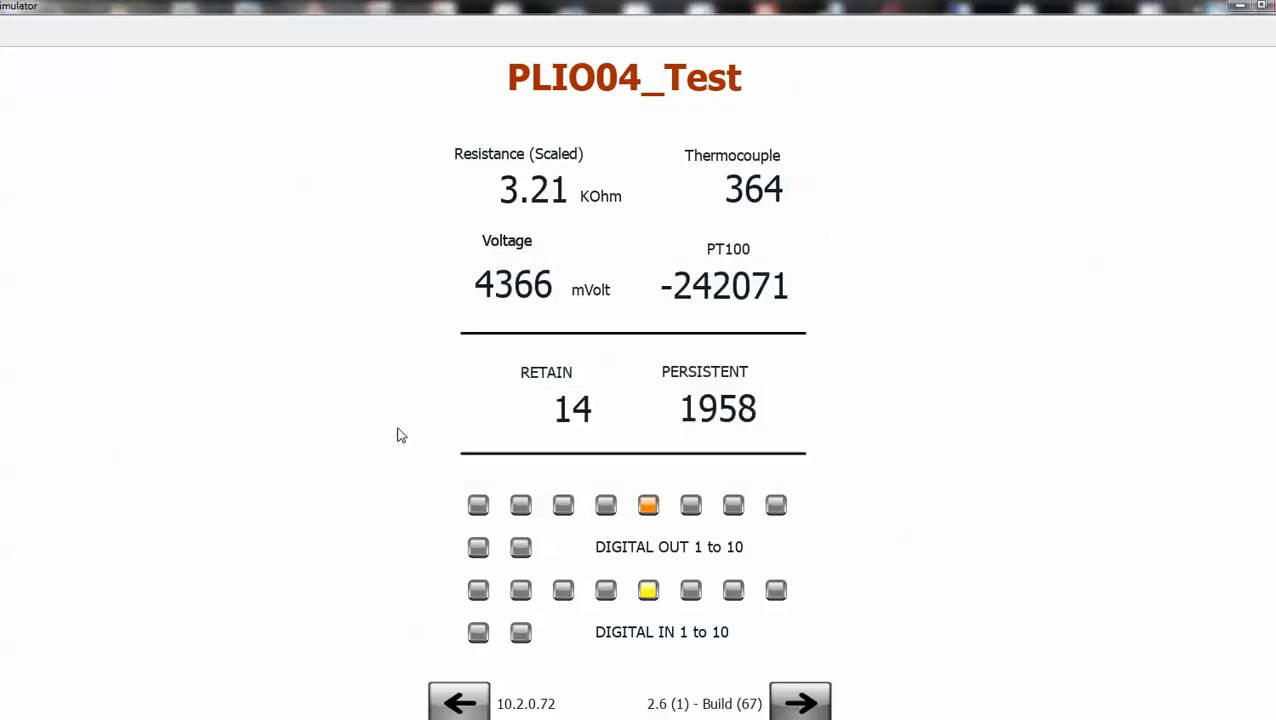
{"action": "left_click", "coordinate": [800, 703]}
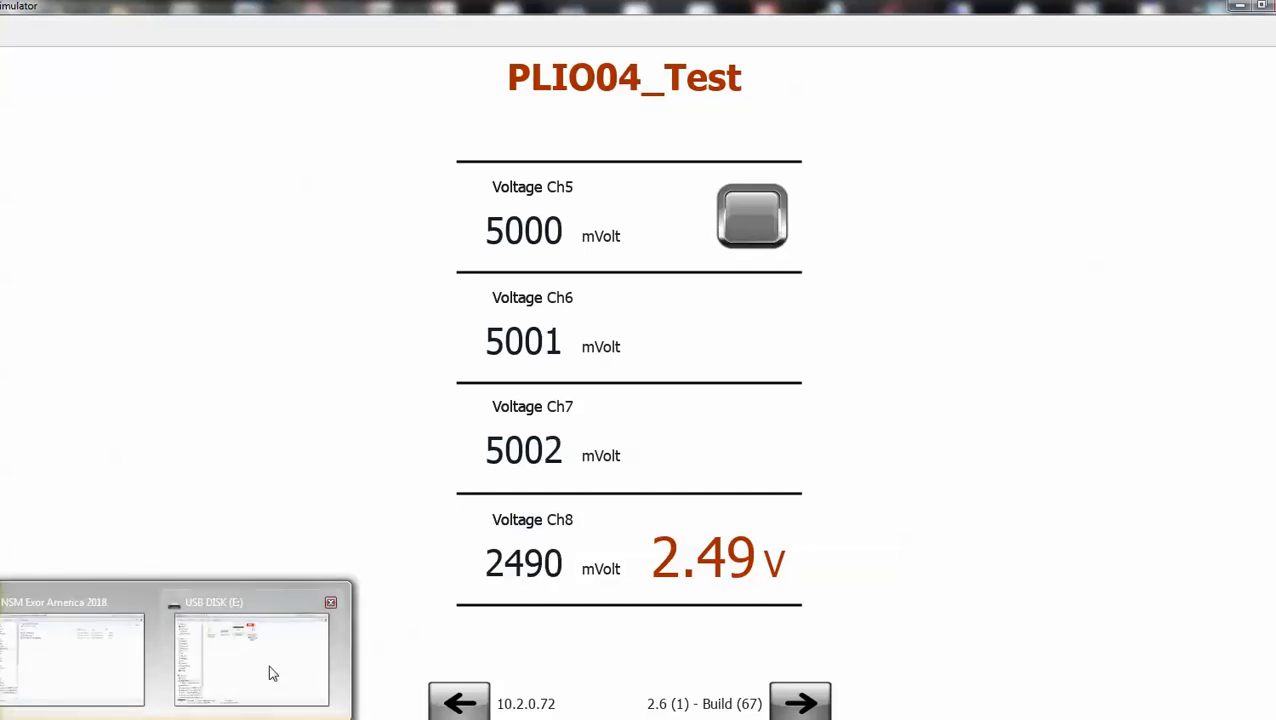
{"action": "left_click", "coordinate": [268, 668]}
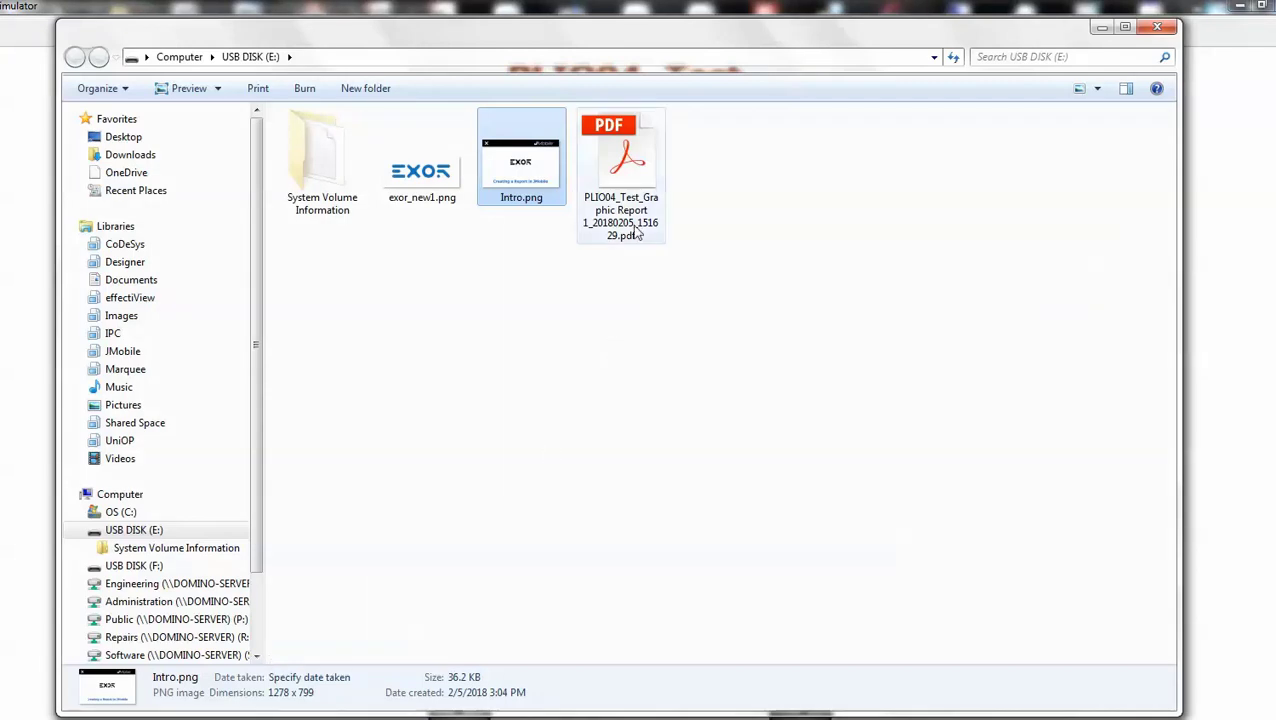
{"action": "double_click", "coordinate": [630, 172]}
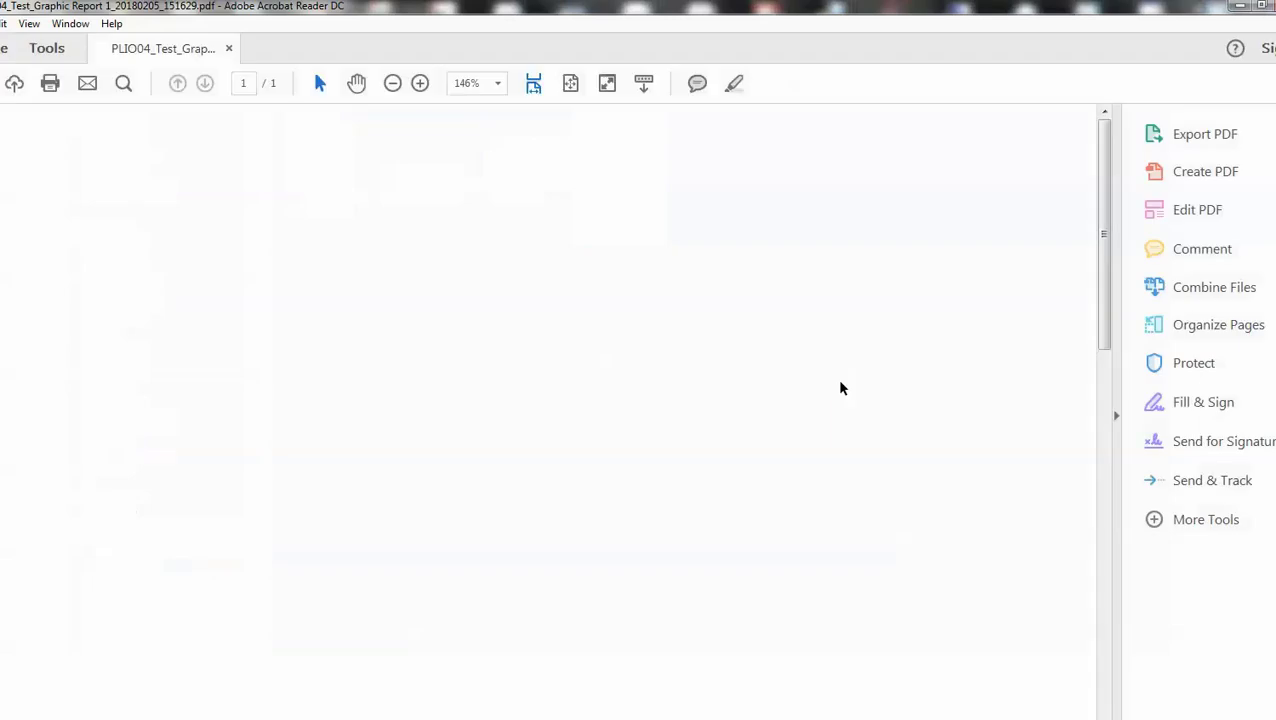
Step: Zoom out three times so the whole report page, including Voltage Ch8 at 2.49 V, fits
{"action": "left_click", "coordinate": [392, 84]}
{"action": "left_click", "coordinate": [392, 84]}
{"action": "left_click", "coordinate": [392, 84]}
{"action": "left_click", "coordinate": [392, 84]}
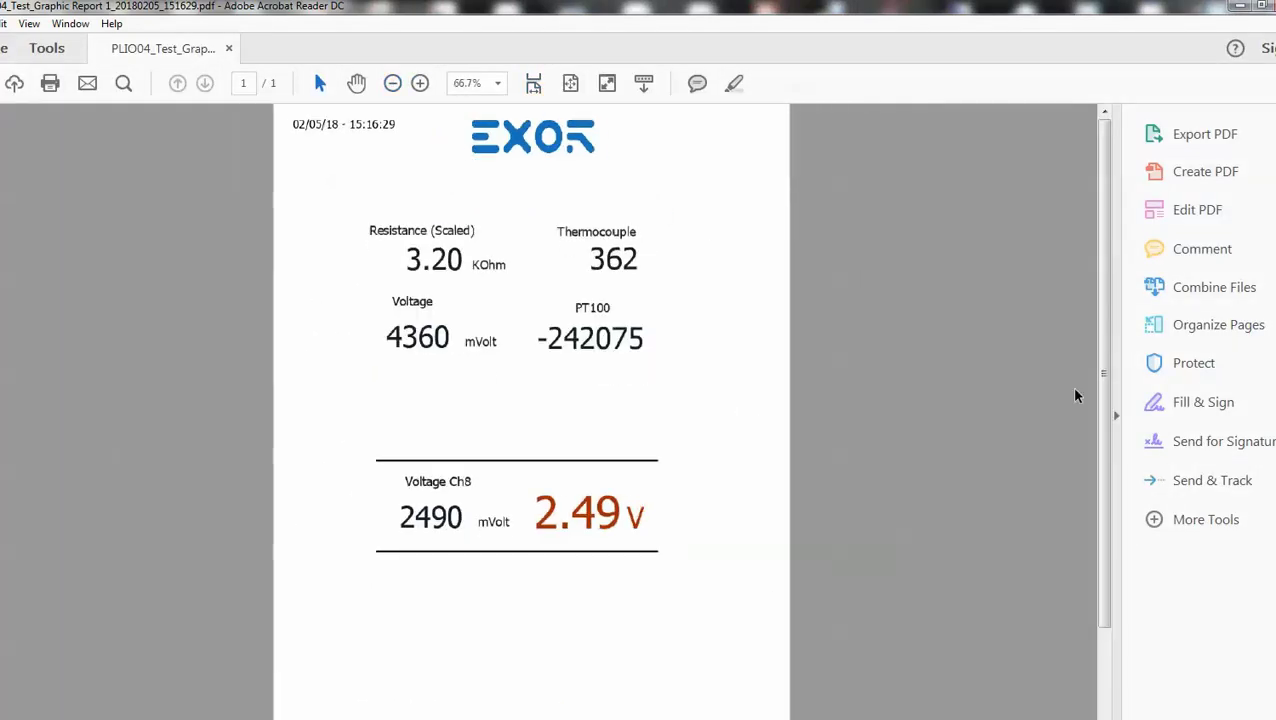